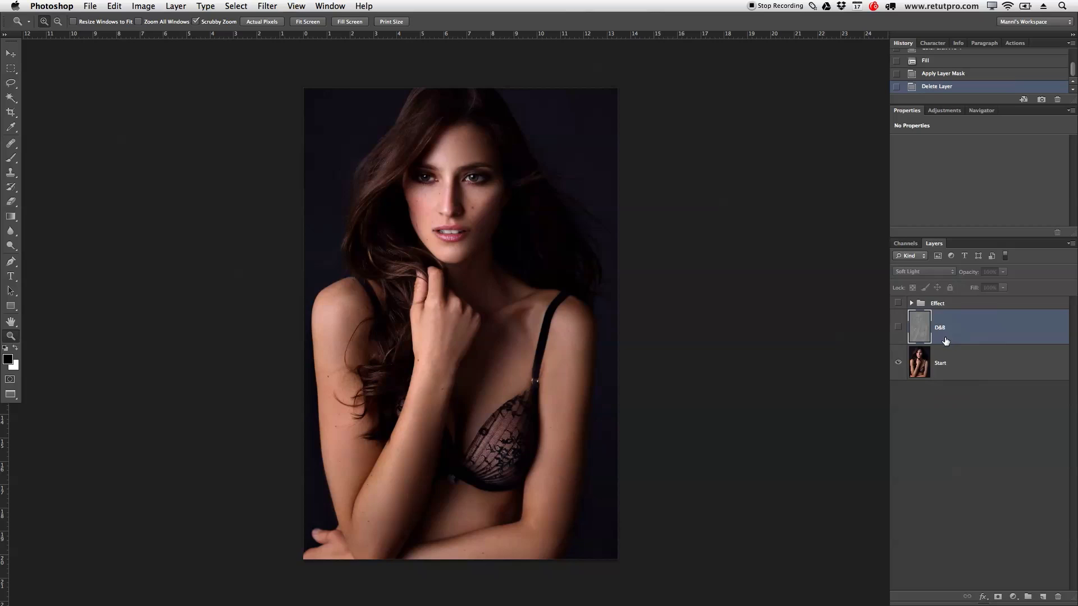
- Make the D&B layer visible and inspect it on its own by briefly hiding the Start layer
{"action": "left_click", "coordinate": [953, 364]}
{"action": "left_click", "coordinate": [954, 368]}
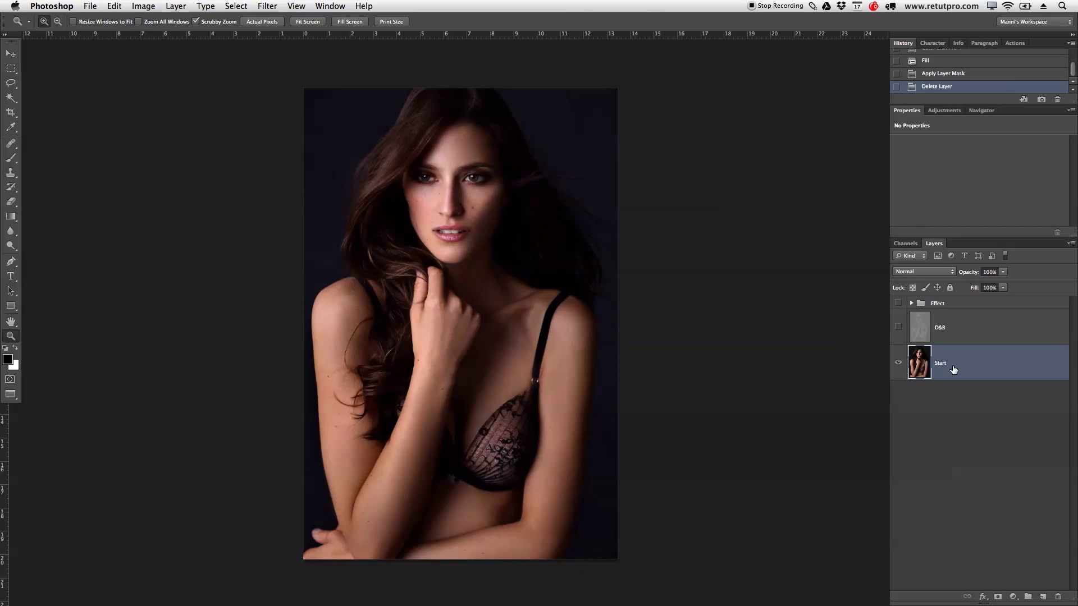
{"action": "left_click", "coordinate": [954, 368]}
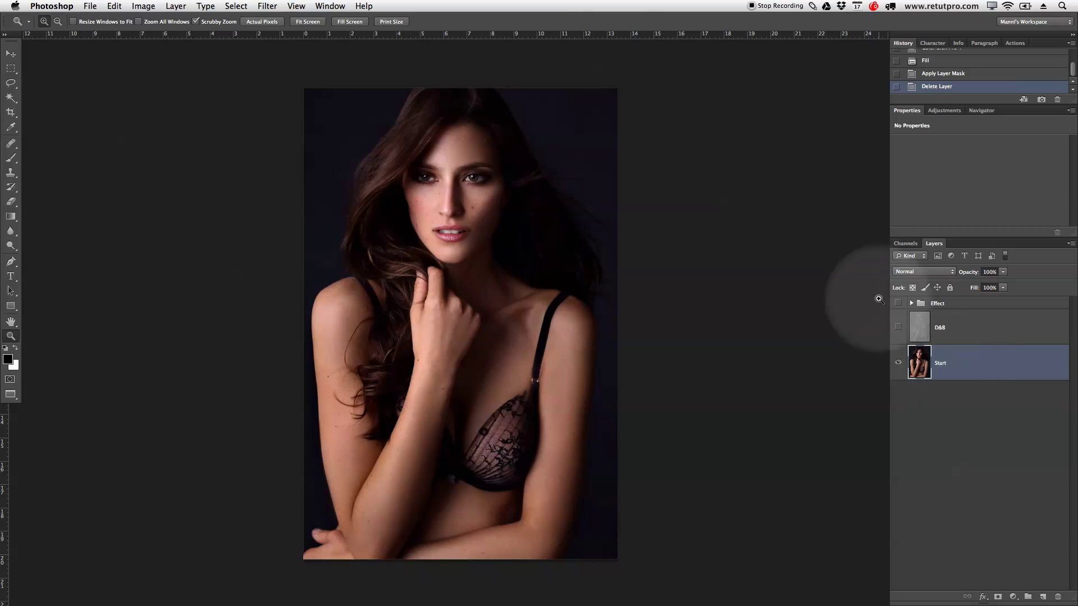
{"action": "left_click", "coordinate": [899, 330]}
{"action": "left_click", "coordinate": [899, 330]}
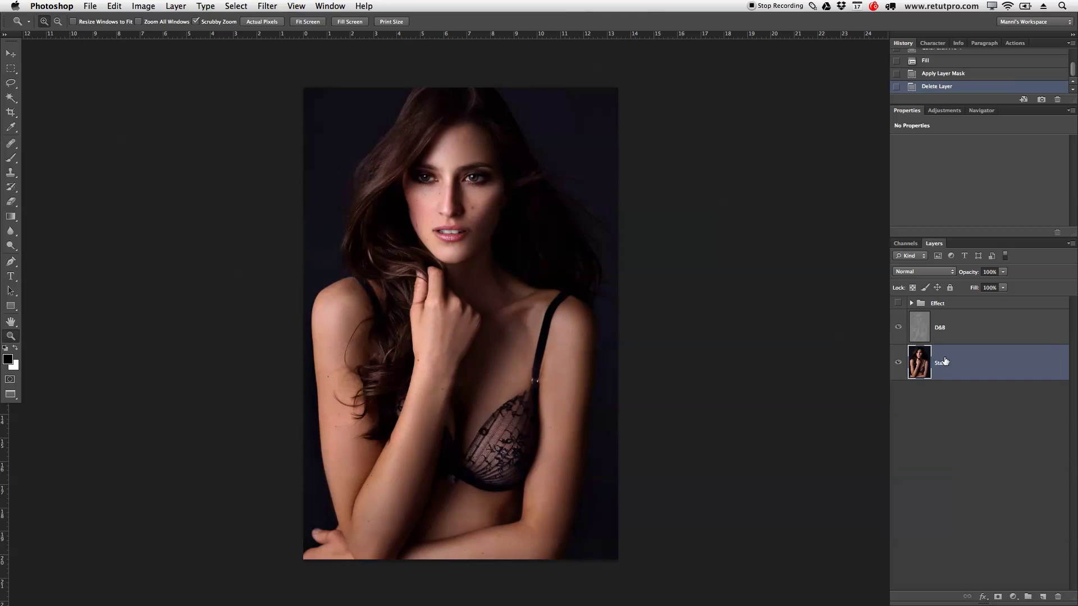
{"action": "left_click", "coordinate": [898, 363]}
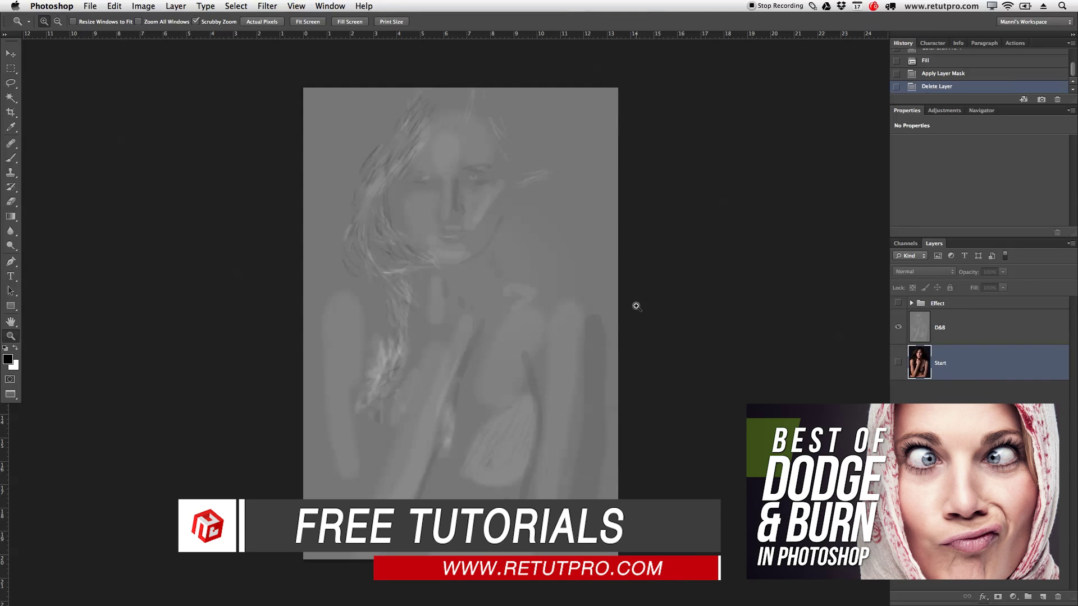
{"action": "left_click", "coordinate": [898, 362]}
- Stamp all visible layers into a new layer above D&B and open it in the Color Efex Pro 4 filter
{"action": "left_click", "coordinate": [955, 335]}
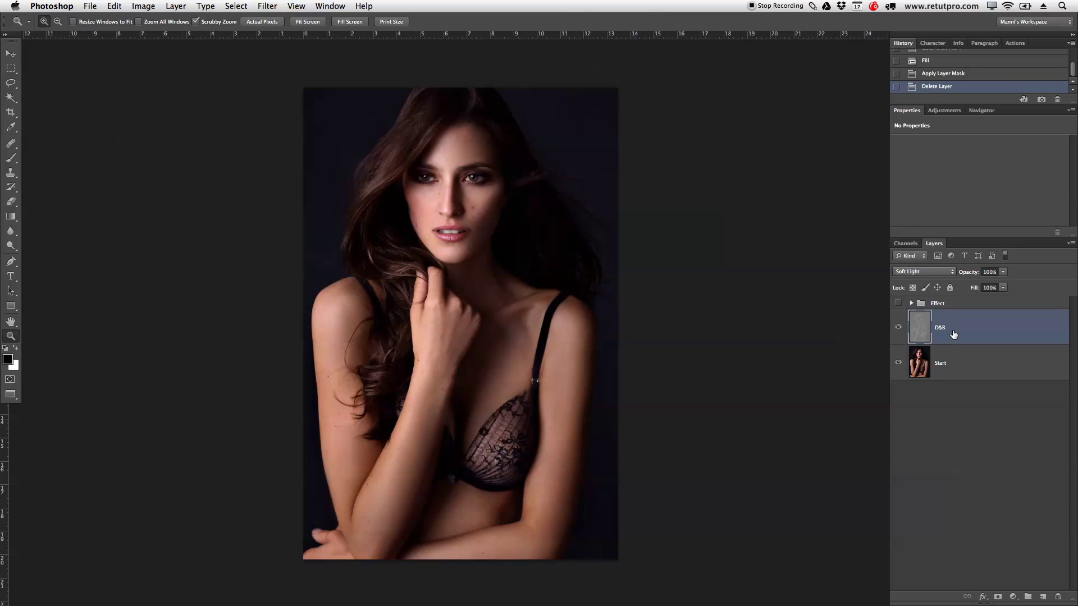
{"action": "key", "text": "super+alt+shift+e"}
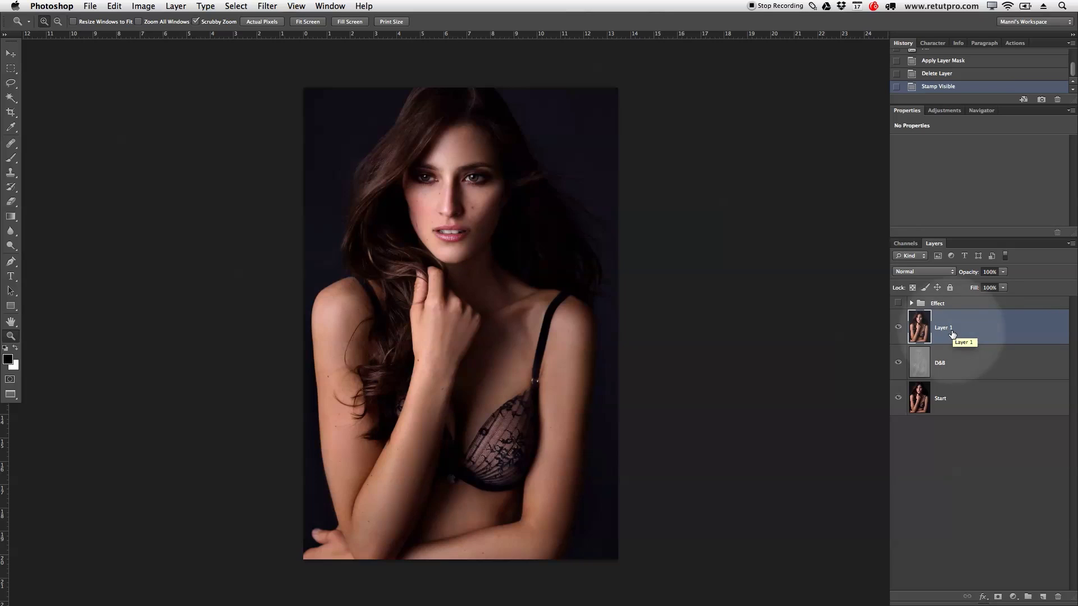
{"action": "left_click", "coordinate": [267, 7]}
{"action": "mouse_move", "coordinate": [302, 266]}
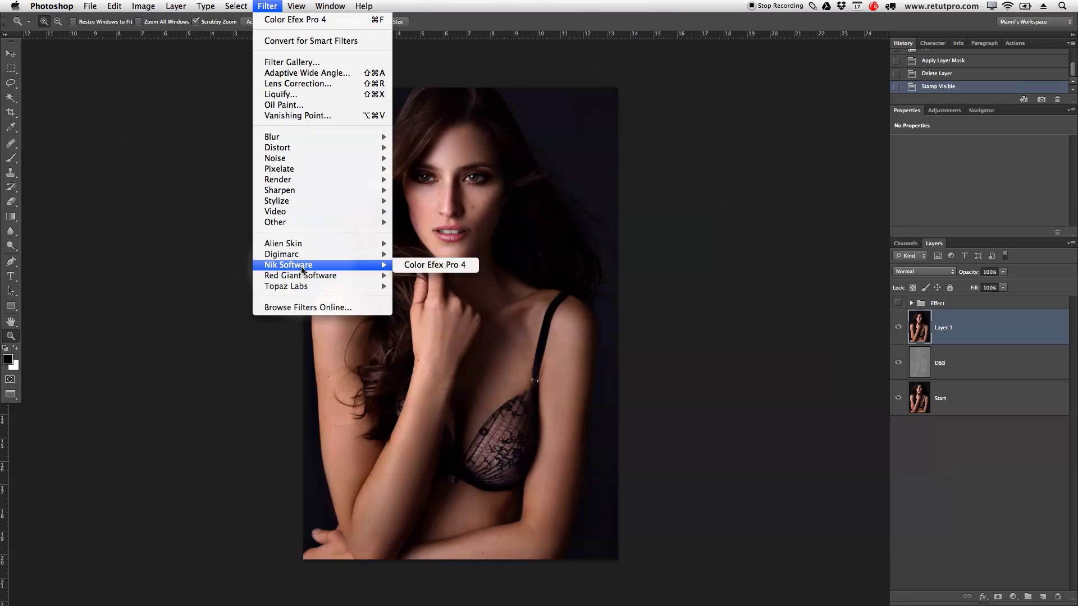
{"action": "left_click", "coordinate": [439, 266]}
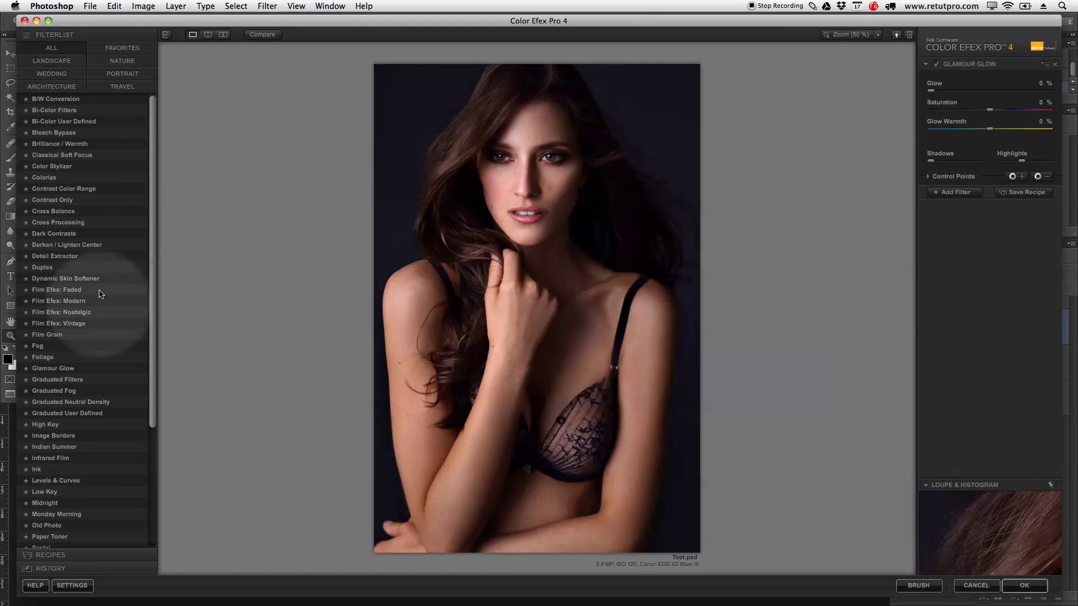
- Choose the Glamour Glow filter and compare its effect on the portrait in a split preview
{"action": "left_click_drag", "start_coordinate": [153, 222], "coordinate": [144, 263]}
{"action": "left_click", "coordinate": [61, 318]}
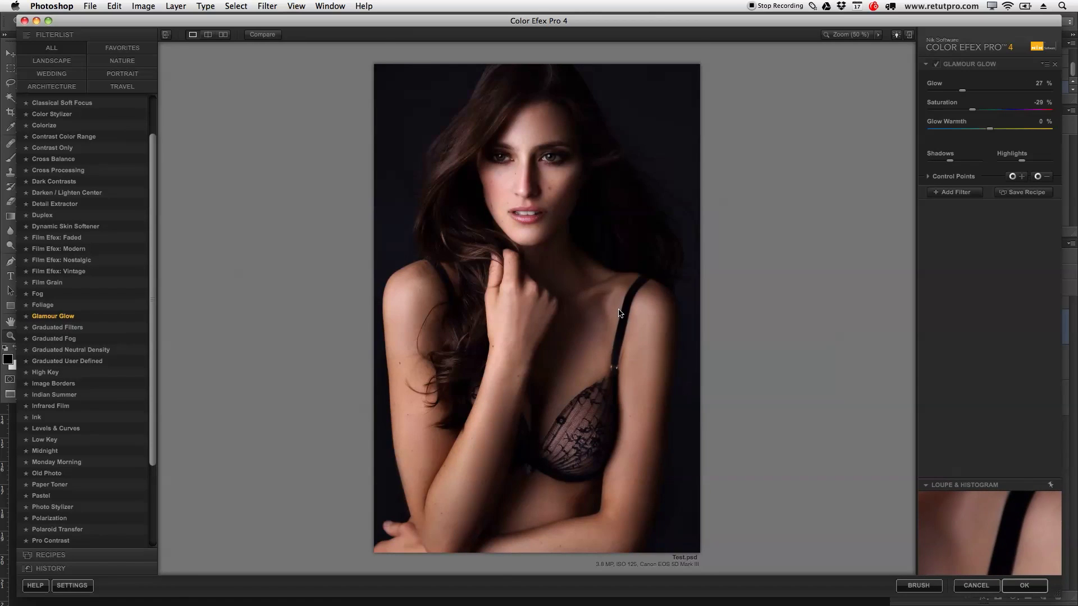
{"action": "left_click", "coordinate": [209, 35]}
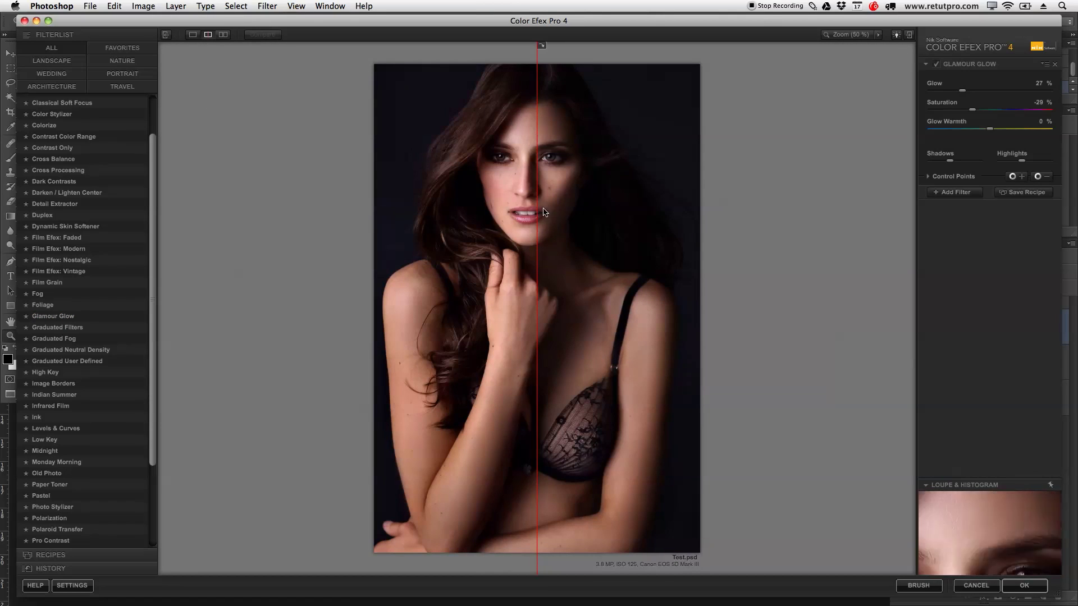
{"action": "left_click_drag", "start_coordinate": [538, 218], "coordinate": [426, 241]}
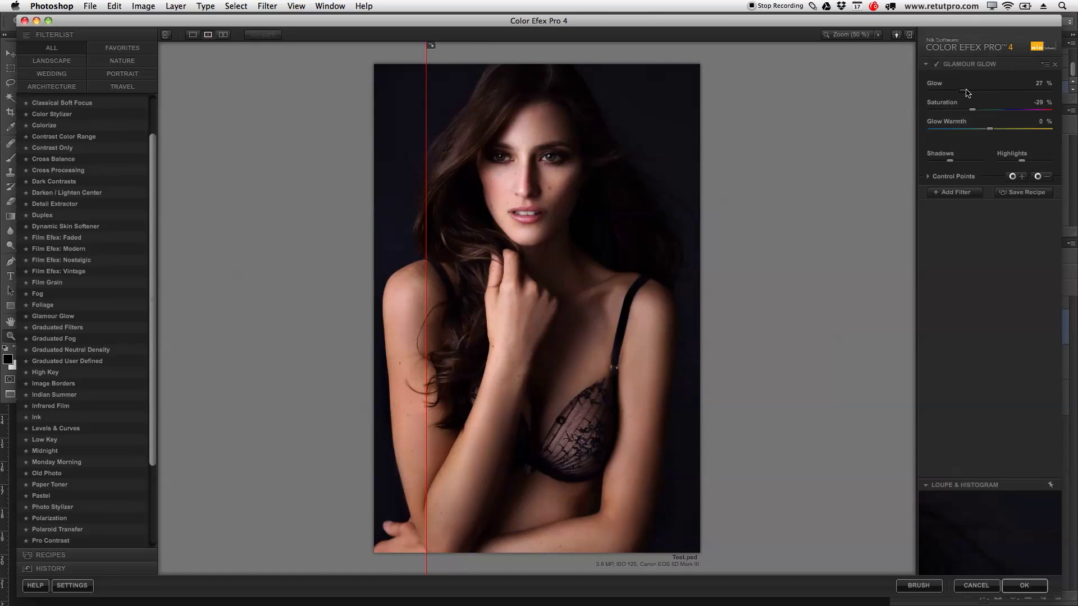
- Set Glamour Glow's Glow to 38%, Saturation to -36% and Glow Warmth to -8%
{"action": "left_click_drag", "start_coordinate": [965, 94], "coordinate": [976, 96]}
{"action": "left_click", "coordinate": [975, 100]}
{"action": "left_click", "coordinate": [973, 110]}
{"action": "left_click_drag", "start_coordinate": [973, 113], "coordinate": [970, 115]}
{"action": "left_click", "coordinate": [979, 127]}
{"action": "left_click", "coordinate": [987, 135]}
{"action": "left_click_drag", "start_coordinate": [991, 132], "coordinate": [988, 133]}
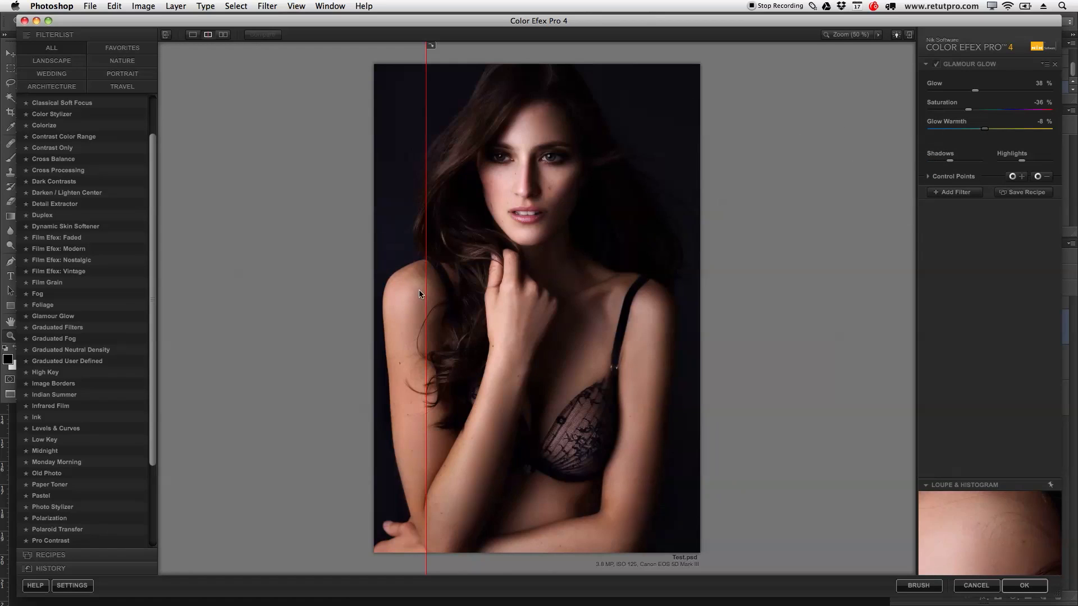
- Raise Glamour Glow's Shadows setting slightly while checking the split preview, and apply the filter
{"action": "left_click_drag", "start_coordinate": [433, 292], "coordinate": [493, 283]}
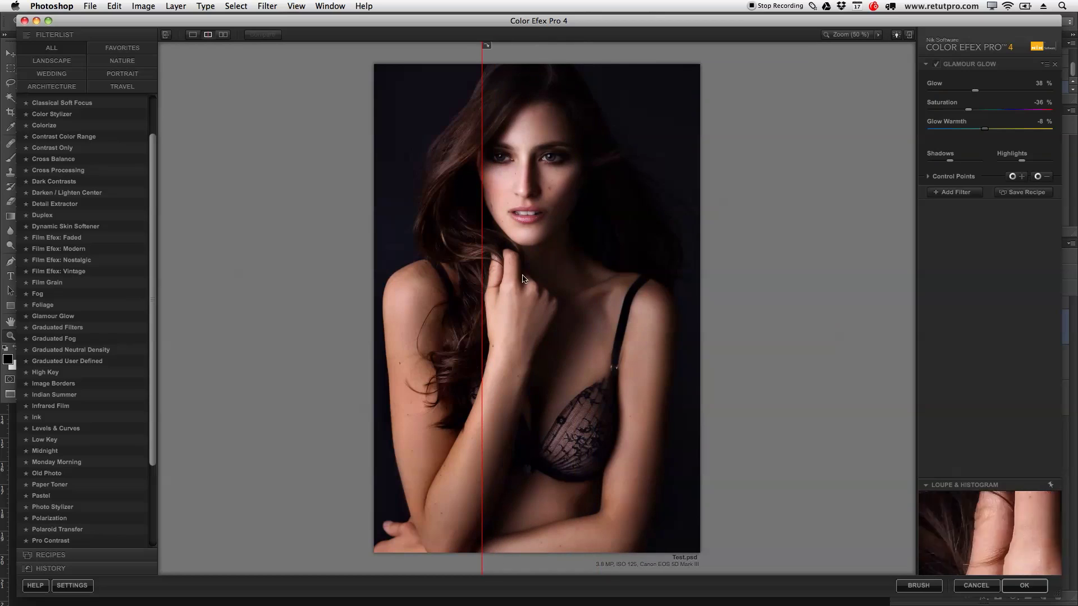
{"action": "left_click_drag", "start_coordinate": [960, 162], "coordinate": [966, 165]}
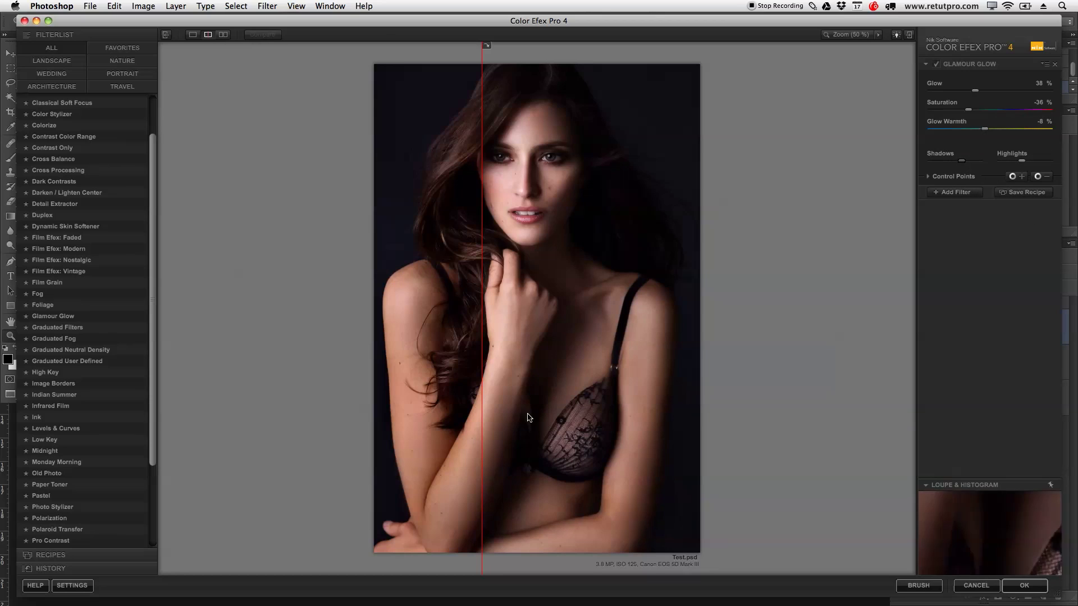
{"action": "left_click_drag", "start_coordinate": [483, 394], "coordinate": [552, 393]}
{"action": "mouse_move", "coordinate": [1032, 164]}
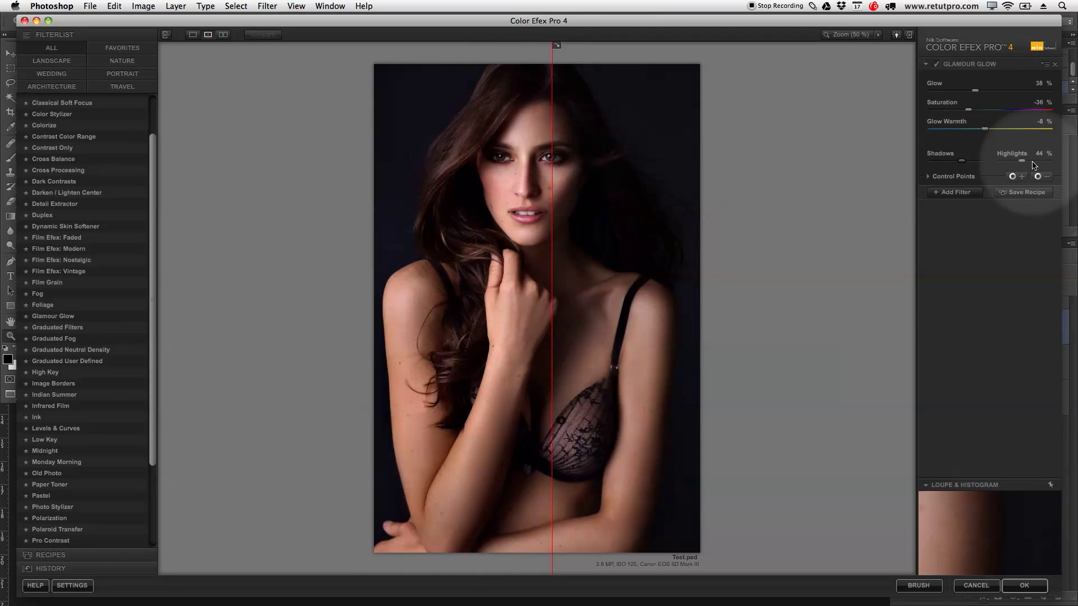
{"action": "left_click_drag", "start_coordinate": [542, 301], "coordinate": [454, 302]}
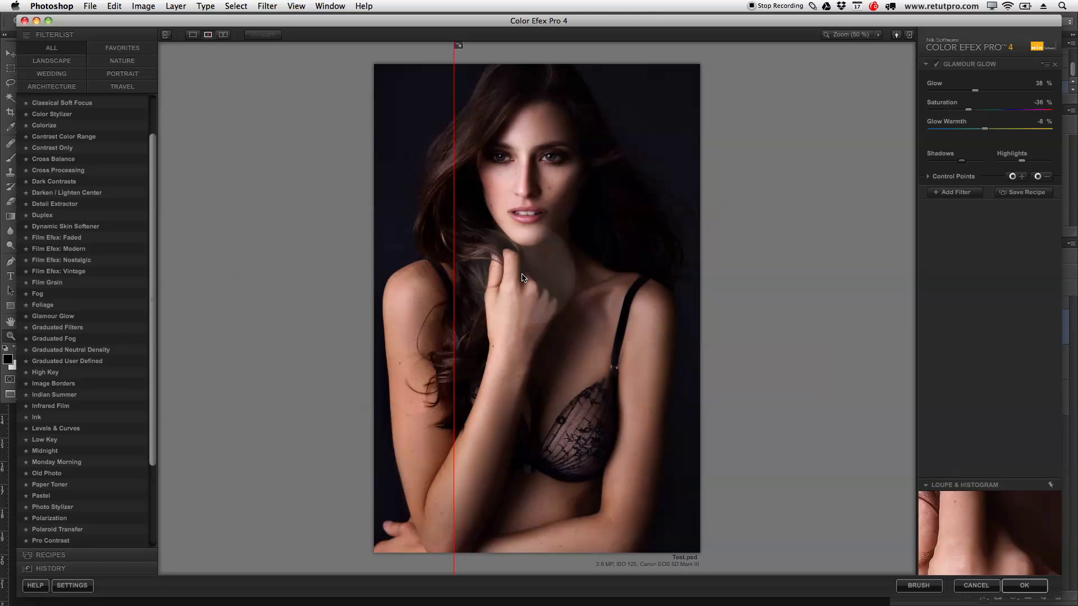
{"action": "left_click", "coordinate": [1023, 585]}
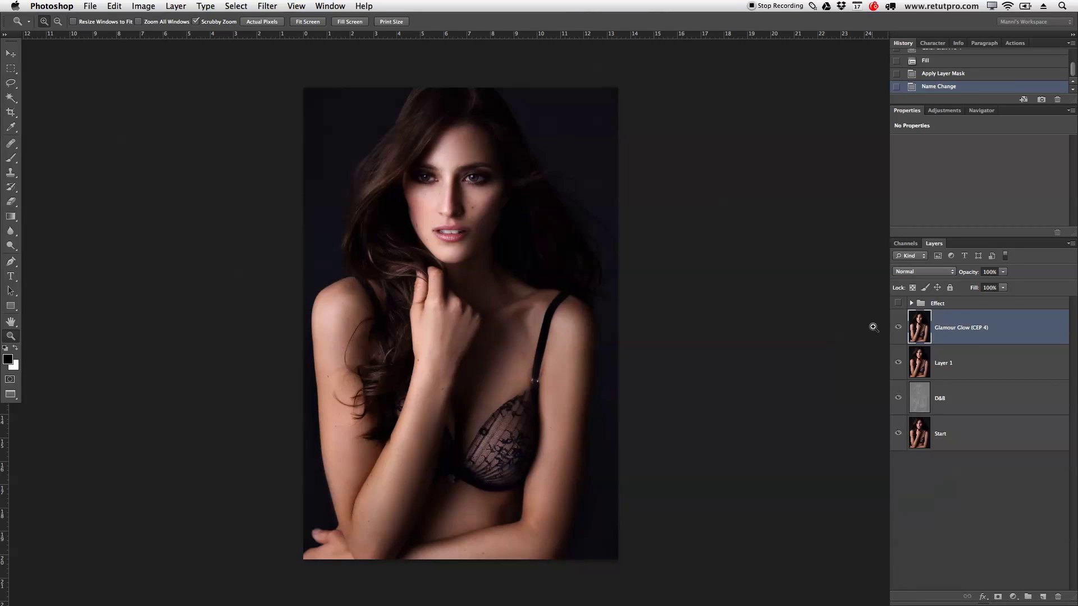
- Compare the image with and without the Glamour Glow layer and reduce the layer's opacity to 69%
{"action": "left_click", "coordinate": [897, 328]}
{"action": "left_click", "coordinate": [898, 328]}
{"action": "left_click", "coordinate": [898, 329]}
{"action": "left_click", "coordinate": [898, 328]}
{"action": "left_click", "coordinate": [898, 328]}
{"action": "left_click", "coordinate": [898, 329]}
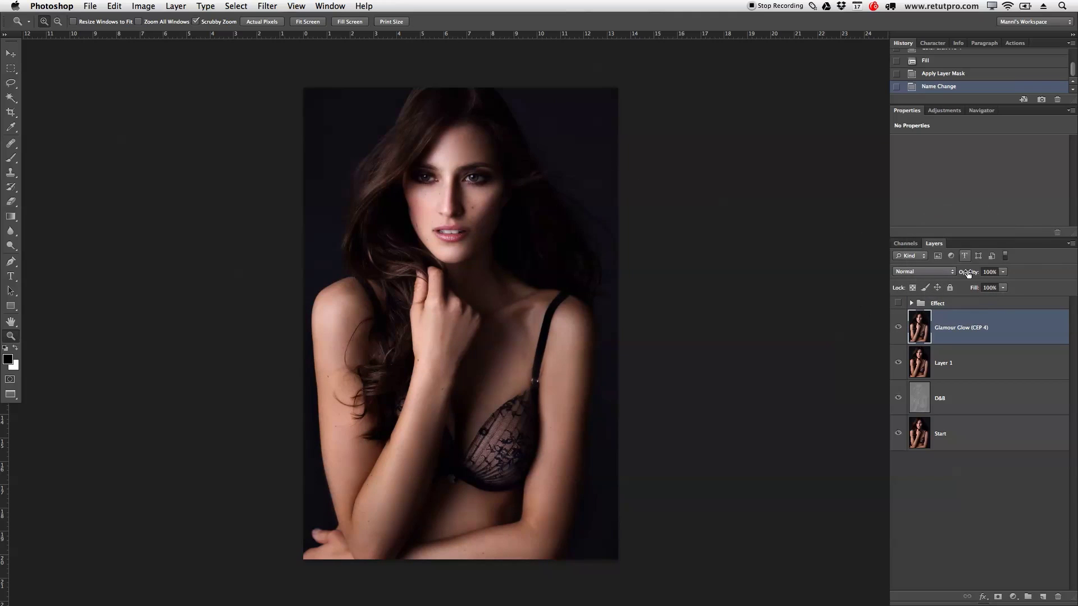
{"action": "left_click_drag", "start_coordinate": [970, 276], "coordinate": [954, 279]}
{"action": "left_click", "coordinate": [899, 329]}
{"action": "left_click", "coordinate": [899, 329]}
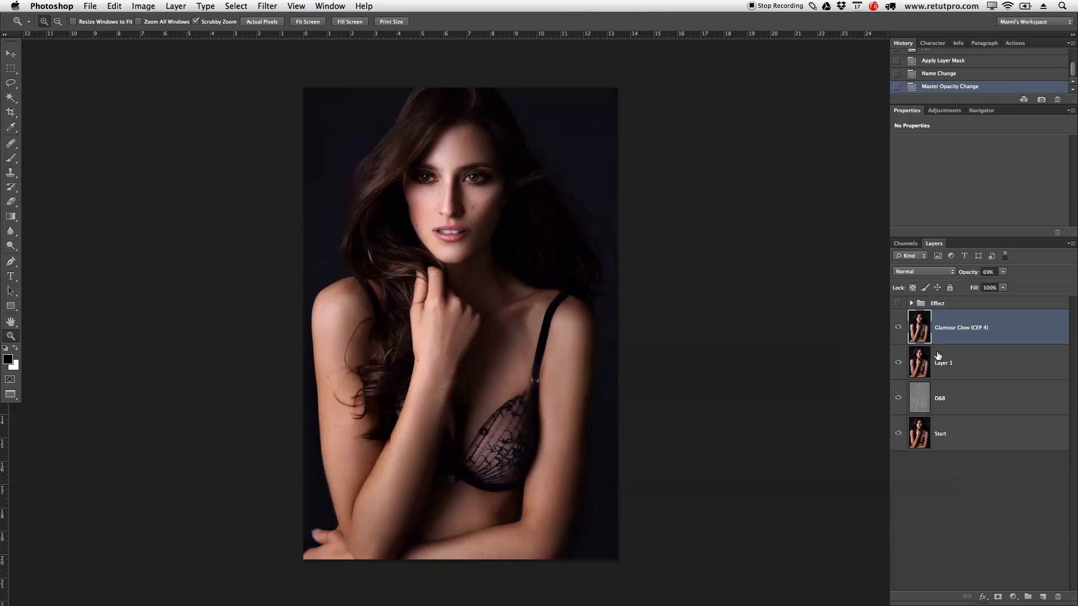
- Add a black layer mask to the Glamour Glow layer to hide the whole effect
{"action": "left_click", "coordinate": [946, 336]}
{"action": "key", "text": "alt"}
{"action": "left_click", "coordinate": [998, 598], "text": "alt"}
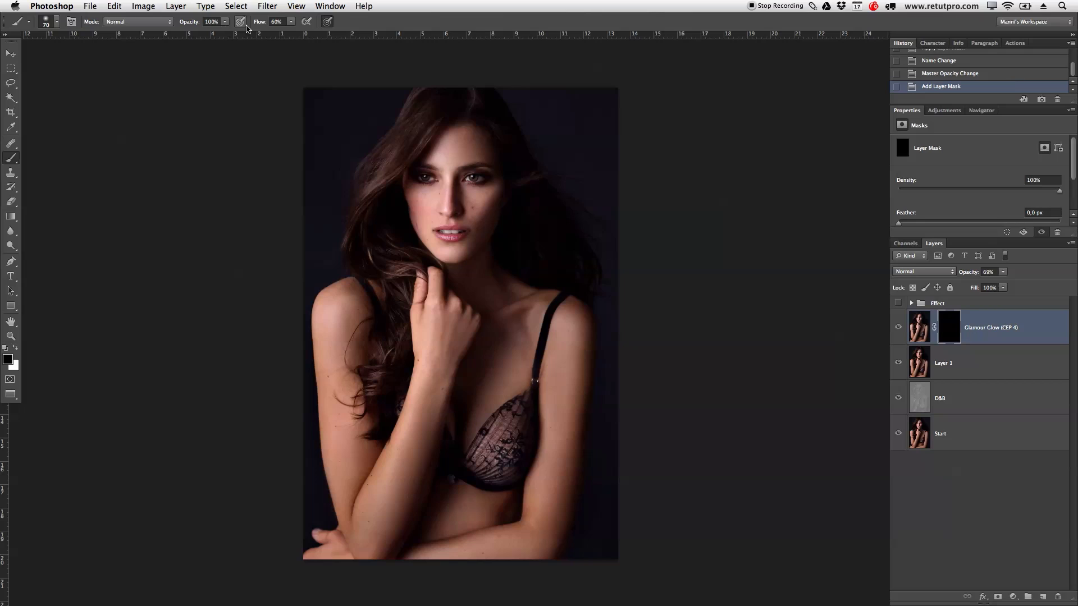
- Paint white on the Glamour Glow mask over the forehead, cheeks and chin, leaving out the eyes and lips
{"action": "left_click", "coordinate": [15, 350]}
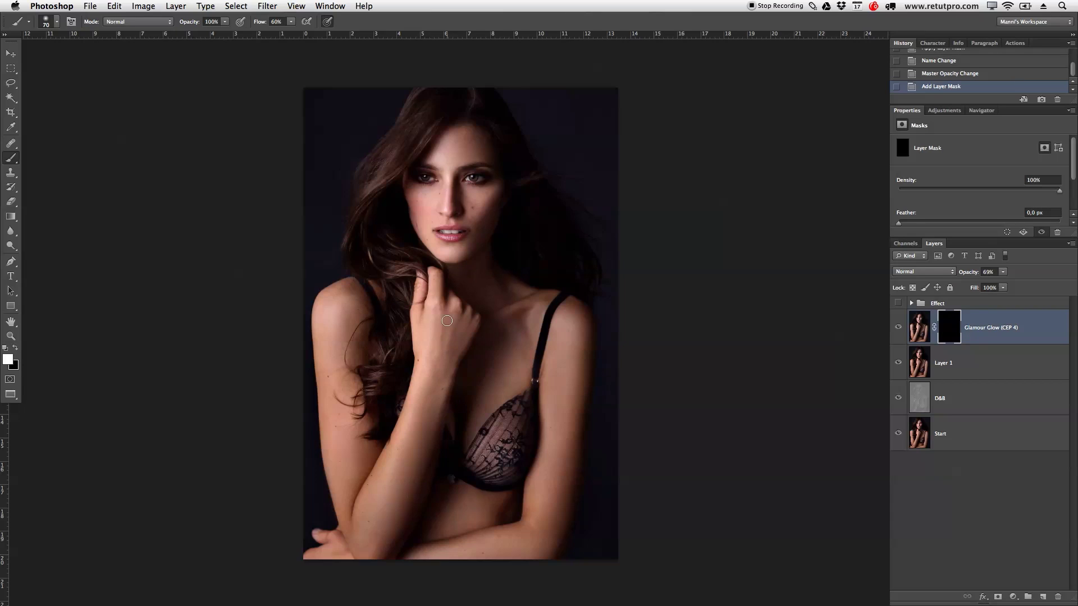
{"action": "mouse_move", "coordinate": [454, 325]}
{"action": "left_mouse_down"}
{"action": "mouse_move", "coordinate": [492, 331]}
{"action": "mouse_move", "coordinate": [483, 325]}
{"action": "mouse_move", "coordinate": [489, 165]}
{"action": "left_mouse_up"}
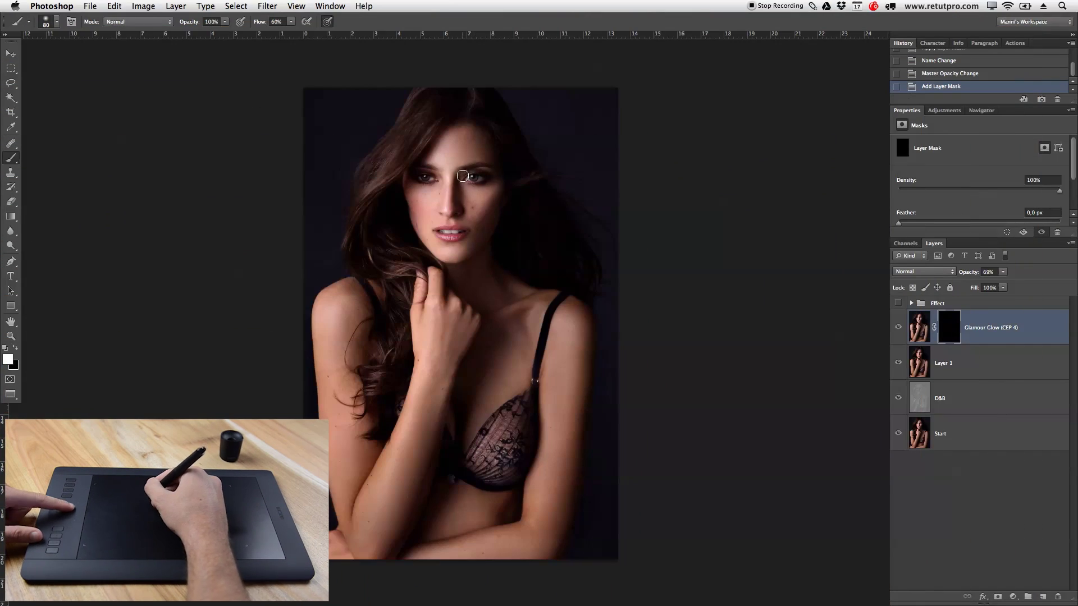
{"action": "key", "text": "bracketright"}
{"action": "key", "text": "bracketright"}
{"action": "key", "text": "bracketright"}
{"action": "key", "text": "bracketright"}
{"action": "left_click", "coordinate": [463, 138]}
{"action": "key", "text": "bracketleft"}
{"action": "key", "text": "bracketleft"}
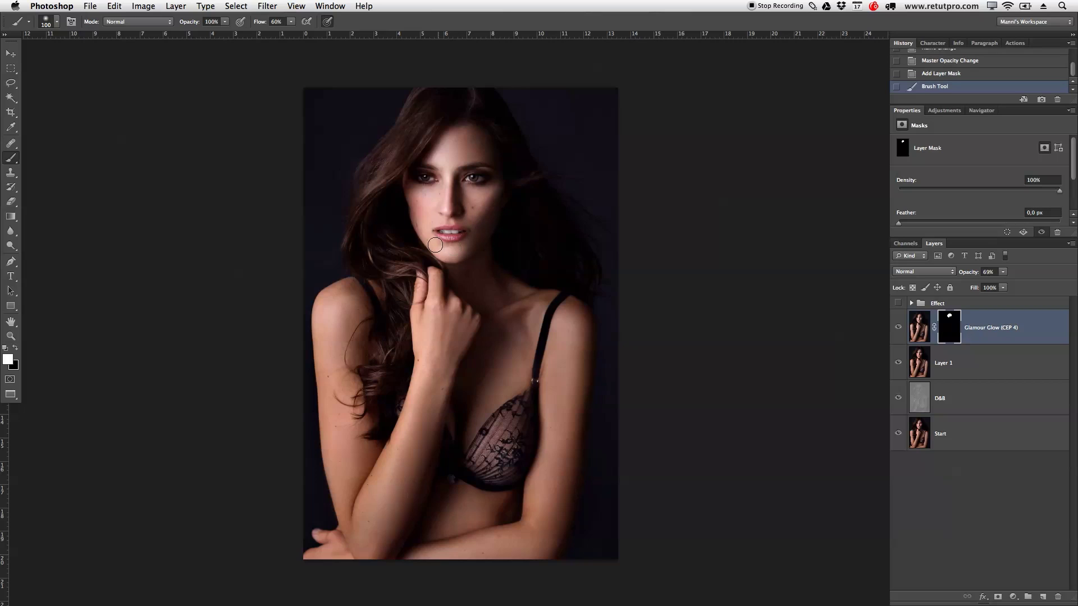
{"action": "mouse_move", "coordinate": [418, 204]}
{"action": "left_mouse_down"}
{"action": "mouse_move", "coordinate": [452, 267]}
{"action": "mouse_move", "coordinate": [465, 246]}
{"action": "left_mouse_up"}
- Paint the Glamour Glow mask white over the neck, chest, arms and belly with a larger brush of up to 175
{"action": "key", "text": "bracketright"}
{"action": "key", "text": "bracketright"}
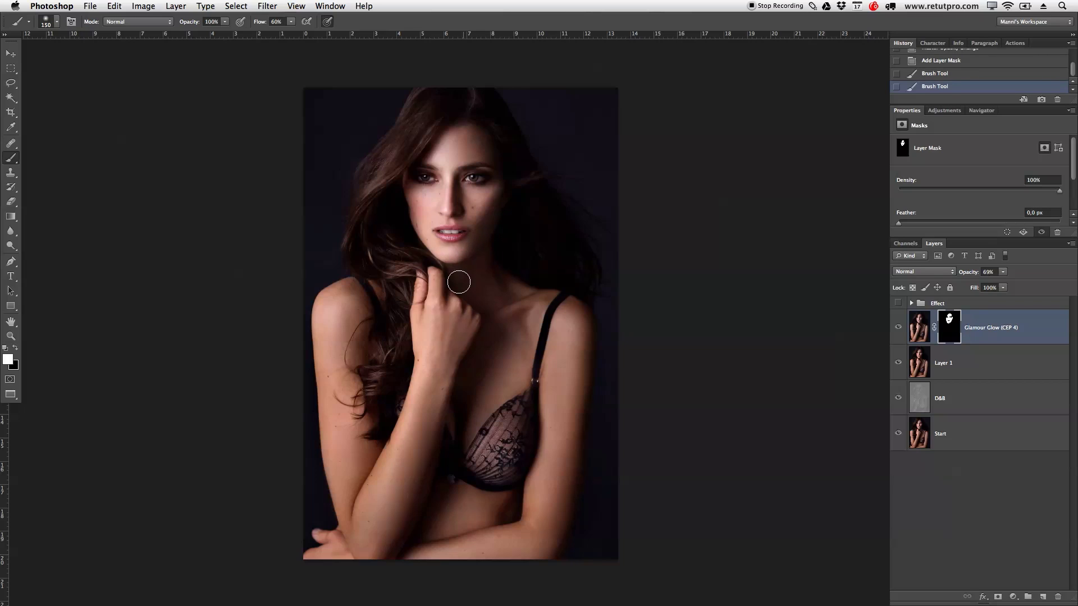
{"action": "mouse_move", "coordinate": [534, 332]}
{"action": "left_mouse_down"}
{"action": "mouse_move", "coordinate": [556, 306]}
{"action": "mouse_move", "coordinate": [549, 298]}
{"action": "mouse_move", "coordinate": [482, 320]}
{"action": "mouse_move", "coordinate": [466, 290]}
{"action": "left_mouse_up"}
{"action": "key", "text": "bracketleft"}
{"action": "left_click_drag", "start_coordinate": [347, 529], "coordinate": [358, 454]}
{"action": "key", "text": "bracketright"}
{"action": "key", "text": "bracketright"}
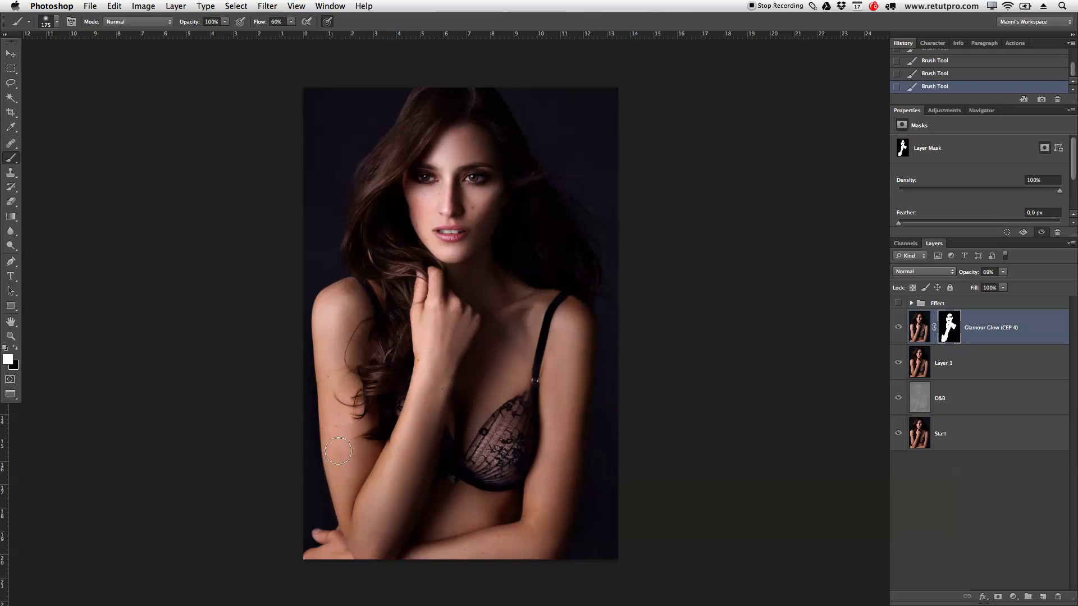
{"action": "left_click_drag", "start_coordinate": [551, 359], "coordinate": [509, 376]}
{"action": "left_click", "coordinate": [554, 558]}
- Isolate the masked Glamour Glow layer by hiding all layers beneath it and raise its opacity to 100%
{"action": "left_click", "coordinate": [896, 380]}
{"action": "left_click_drag", "start_coordinate": [898, 363], "coordinate": [901, 401]}
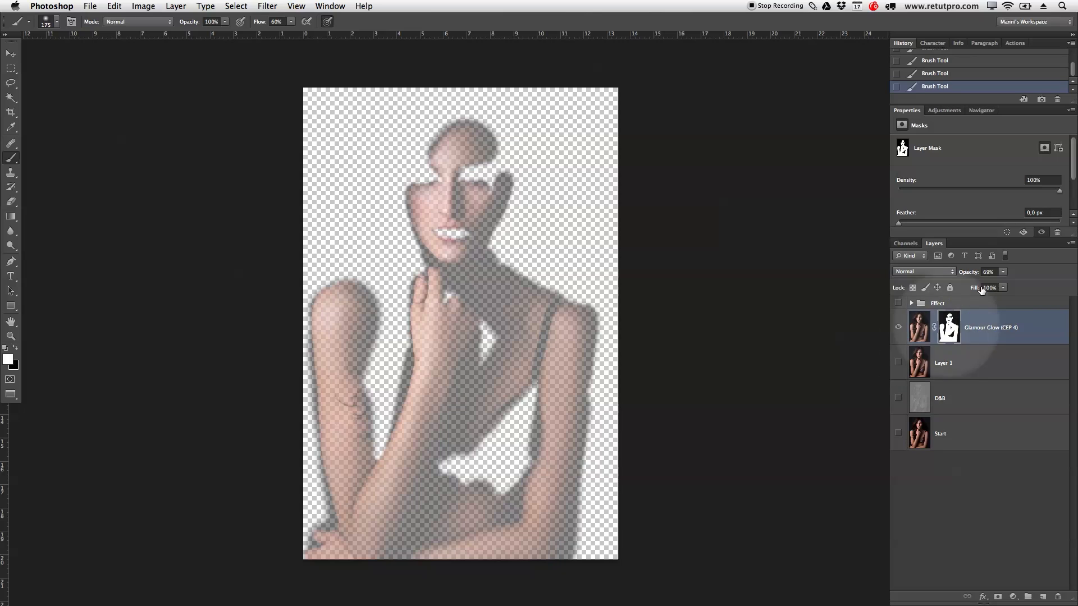
{"action": "left_click_drag", "start_coordinate": [969, 272], "coordinate": [1053, 281]}
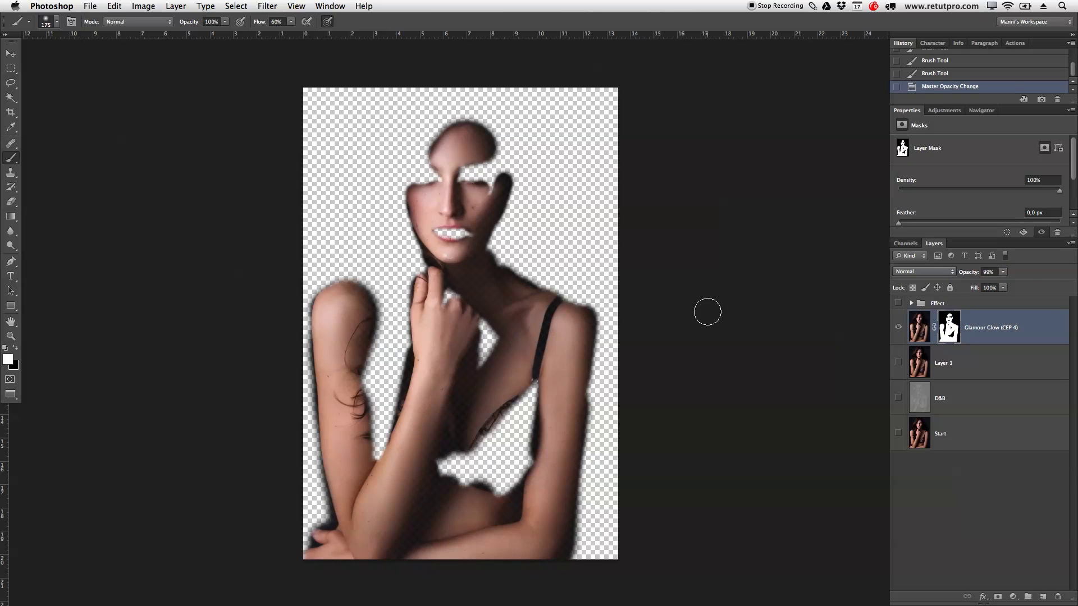
{"action": "left_click_drag", "start_coordinate": [977, 275], "coordinate": [1028, 276]}
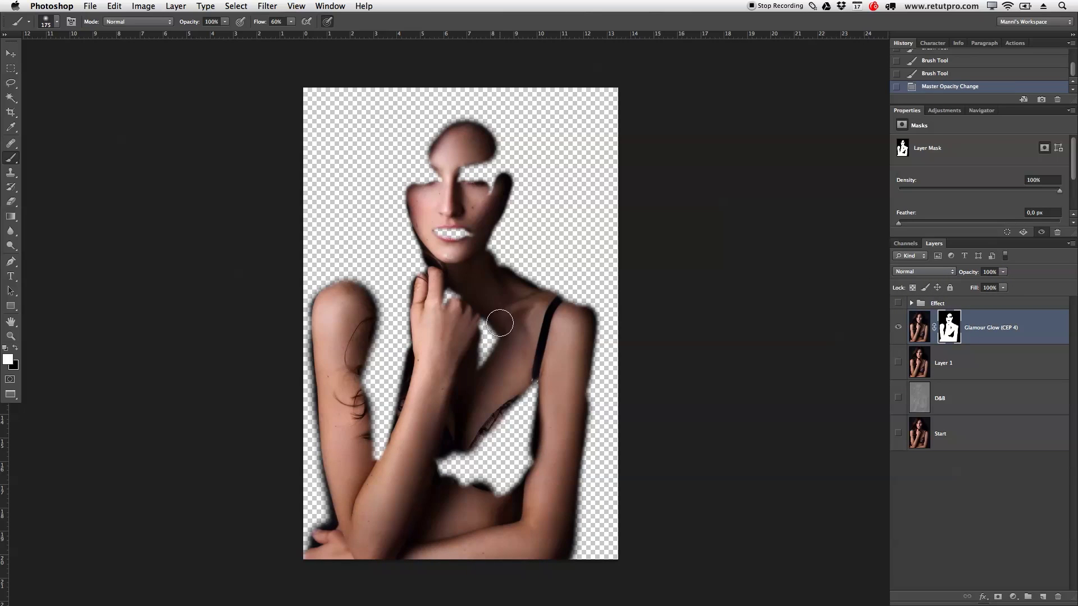
- Fill the missed skin areas on the Glamour Glow mask around the chest, shoulder and forehead, reducing the brush to 70 for details
{"action": "mouse_move", "coordinate": [471, 314]}
{"action": "left_mouse_down"}
{"action": "mouse_move", "coordinate": [493, 334]}
{"action": "mouse_move", "coordinate": [481, 369]}
{"action": "left_mouse_up"}
{"action": "mouse_move", "coordinate": [447, 456]}
{"action": "left_mouse_down"}
{"action": "mouse_move", "coordinate": [447, 493]}
{"action": "mouse_move", "coordinate": [441, 481]}
{"action": "left_mouse_up"}
{"action": "key", "text": "bracketleft"}
{"action": "key", "text": "bracketleft"}
{"action": "key", "text": "bracketleft"}
{"action": "key", "text": "bracketleft"}
{"action": "key", "text": "bracketleft"}
{"action": "key", "text": "bracketleft"}
{"action": "left_click", "coordinate": [467, 439]}
{"action": "left_click_drag", "start_coordinate": [547, 397], "coordinate": [543, 406]}
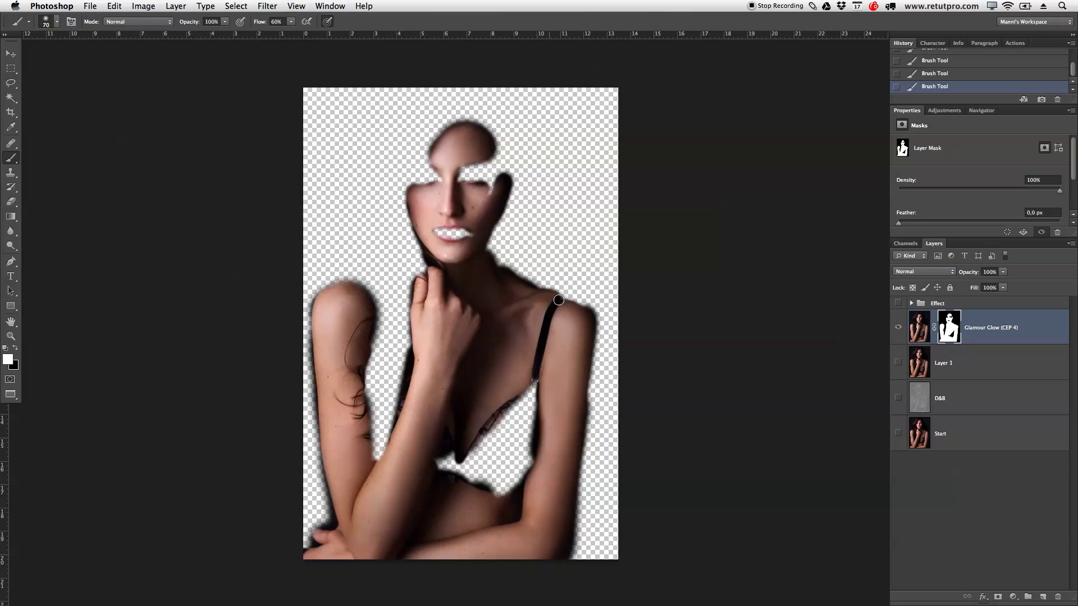
{"action": "mouse_move", "coordinate": [548, 293]}
{"action": "left_mouse_down"}
{"action": "mouse_move", "coordinate": [587, 309]}
{"action": "mouse_move", "coordinate": [550, 296]}
{"action": "left_mouse_up"}
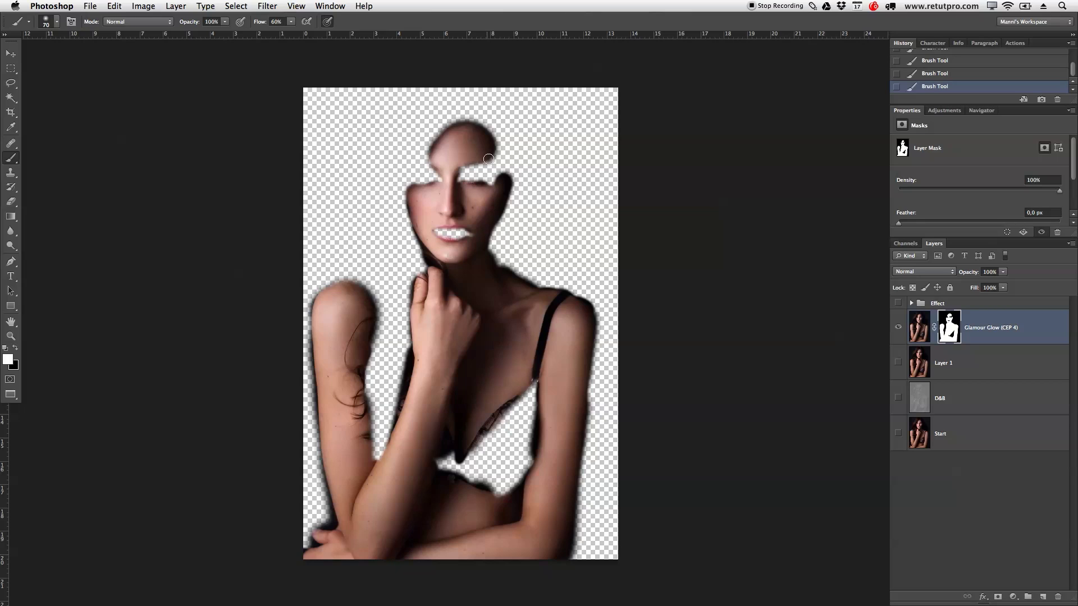
{"action": "mouse_move", "coordinate": [440, 163]}
{"action": "left_mouse_down"}
{"action": "mouse_move", "coordinate": [438, 151]}
{"action": "mouse_move", "coordinate": [447, 167]}
{"action": "left_mouse_up"}
- Show the hidden lower layers again and set the Glamour Glow layer's opacity to 70%
{"action": "left_click_drag", "start_coordinate": [897, 364], "coordinate": [895, 430]}
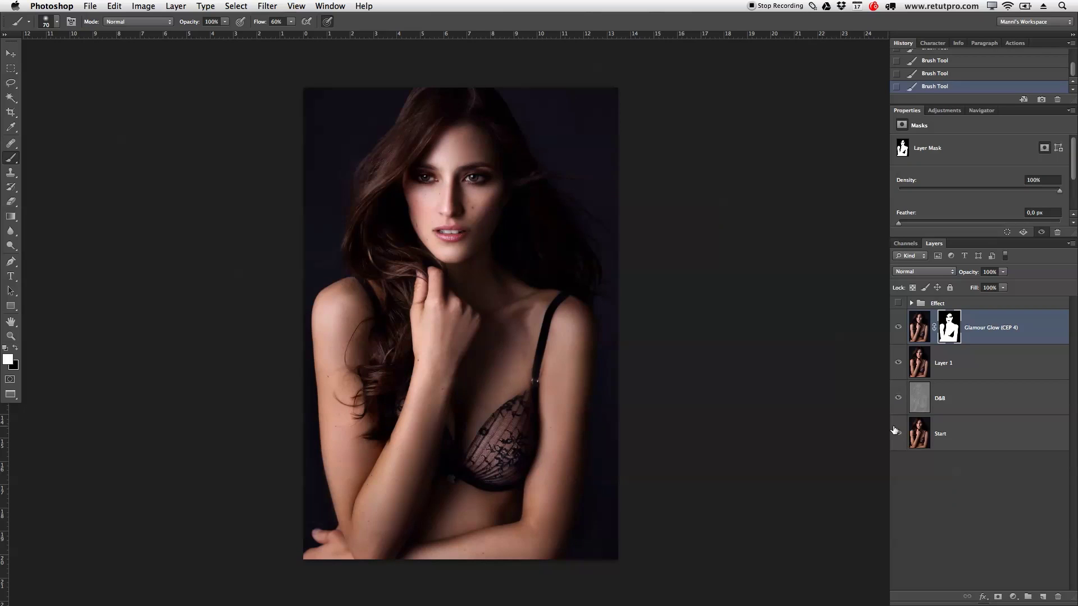
{"action": "left_click_drag", "start_coordinate": [970, 276], "coordinate": [964, 275]}
{"action": "left_click_drag", "start_coordinate": [953, 275], "coordinate": [954, 276]}
- Add a Curves adjustment layer above the Glamour Glow layer and anchor its curve at the quarter, middle and three-quarter tones
{"action": "left_click", "coordinate": [946, 111]}
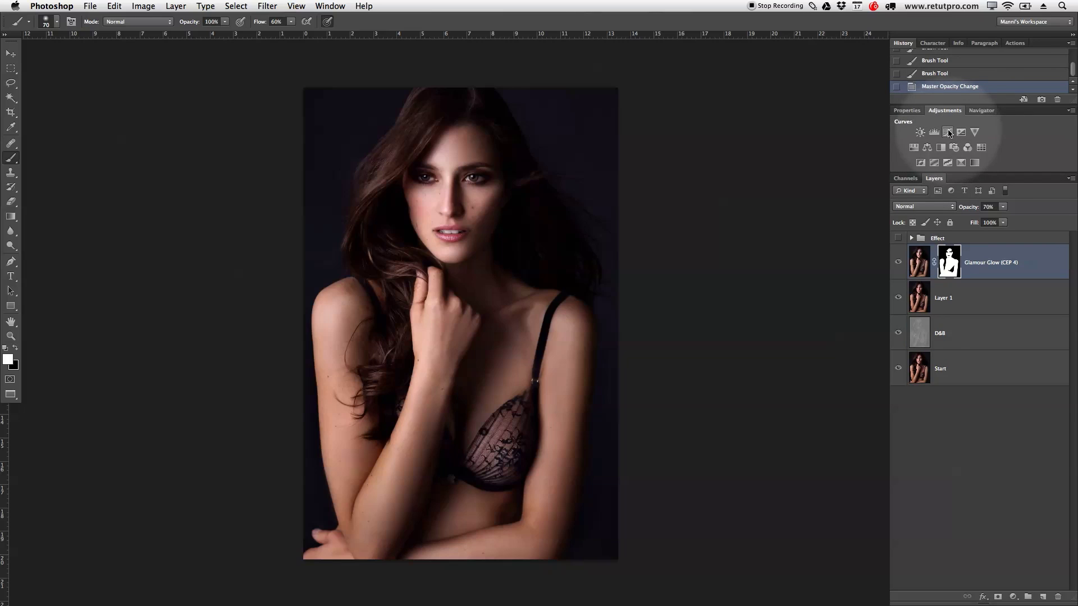
{"action": "left_click", "coordinate": [948, 132]}
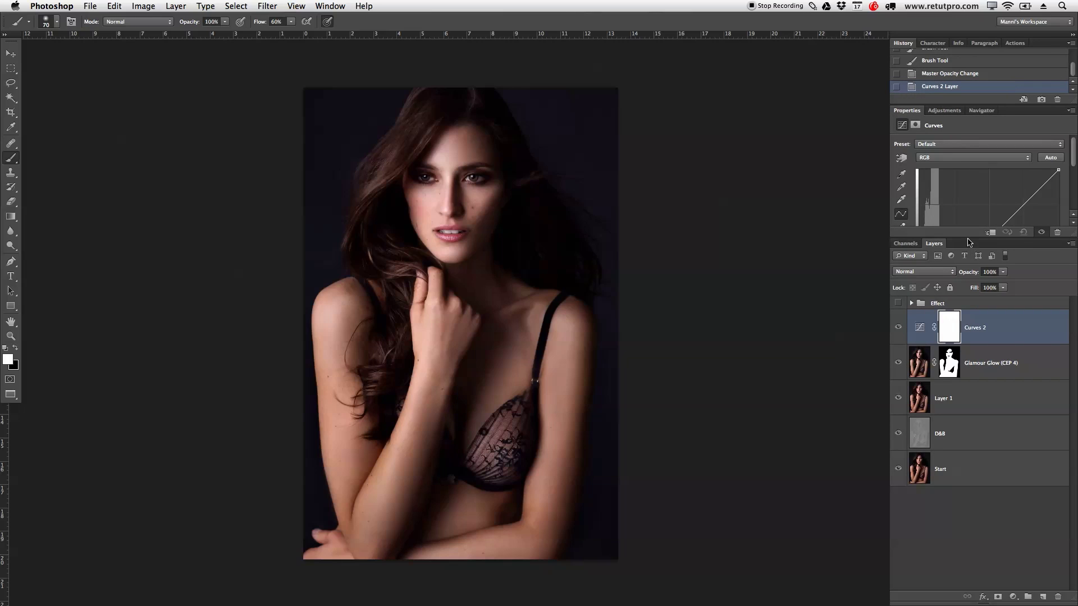
{"action": "left_click_drag", "start_coordinate": [967, 238], "coordinate": [965, 390]}
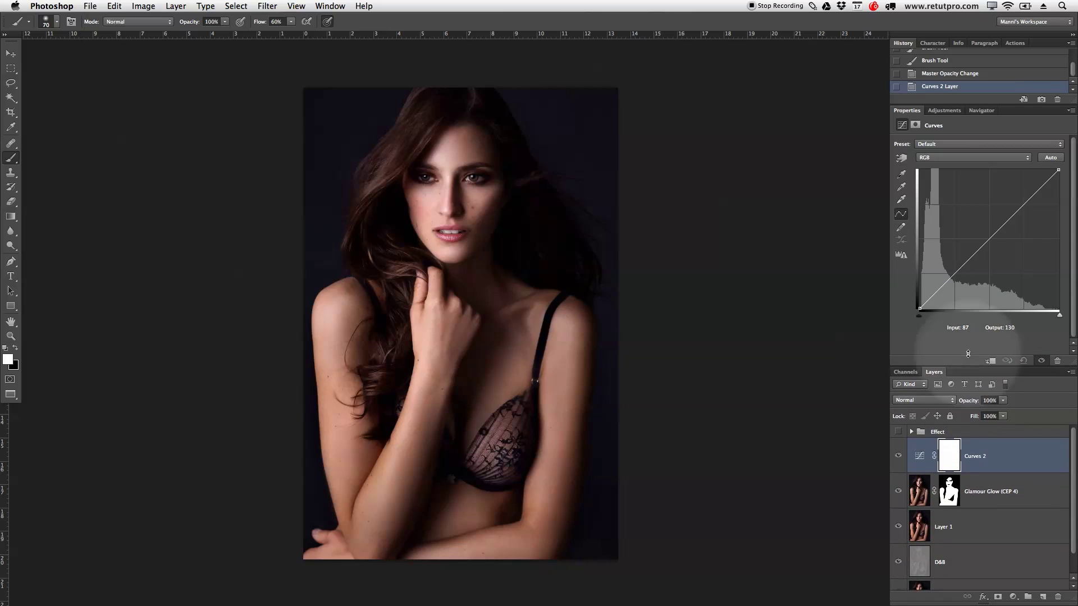
{"action": "left_click", "coordinate": [955, 273]}
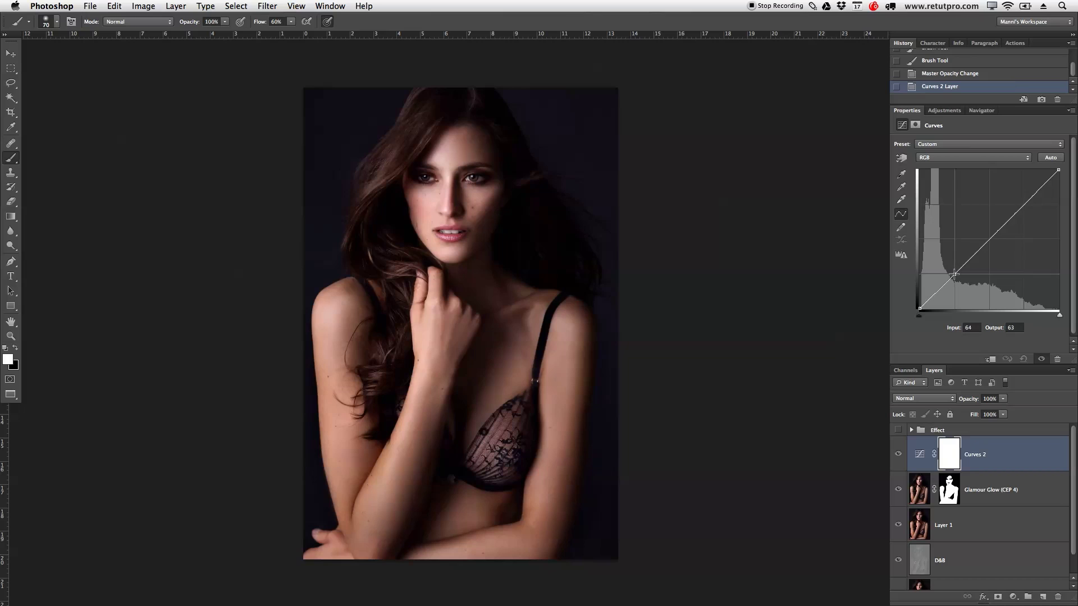
{"action": "left_click", "coordinate": [989, 239]}
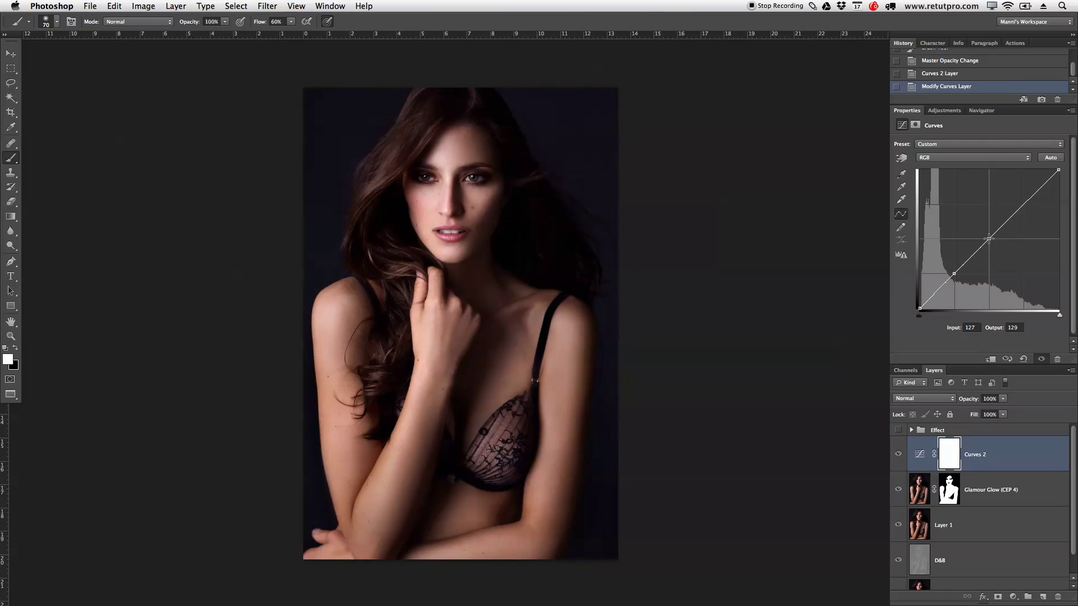
{"action": "left_click", "coordinate": [1024, 206]}
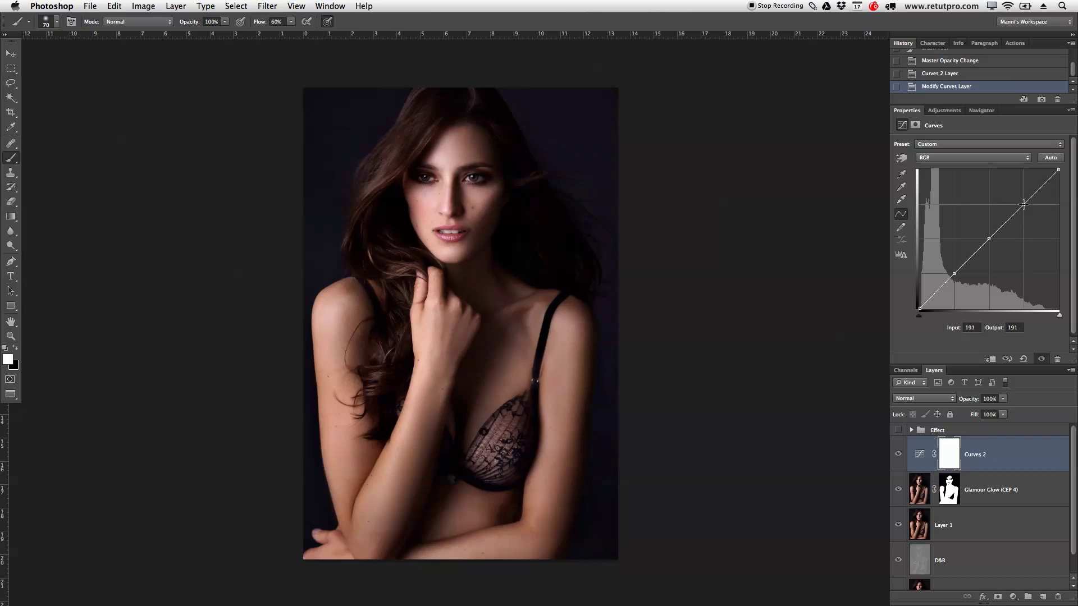
{"action": "left_click", "coordinate": [1056, 171]}
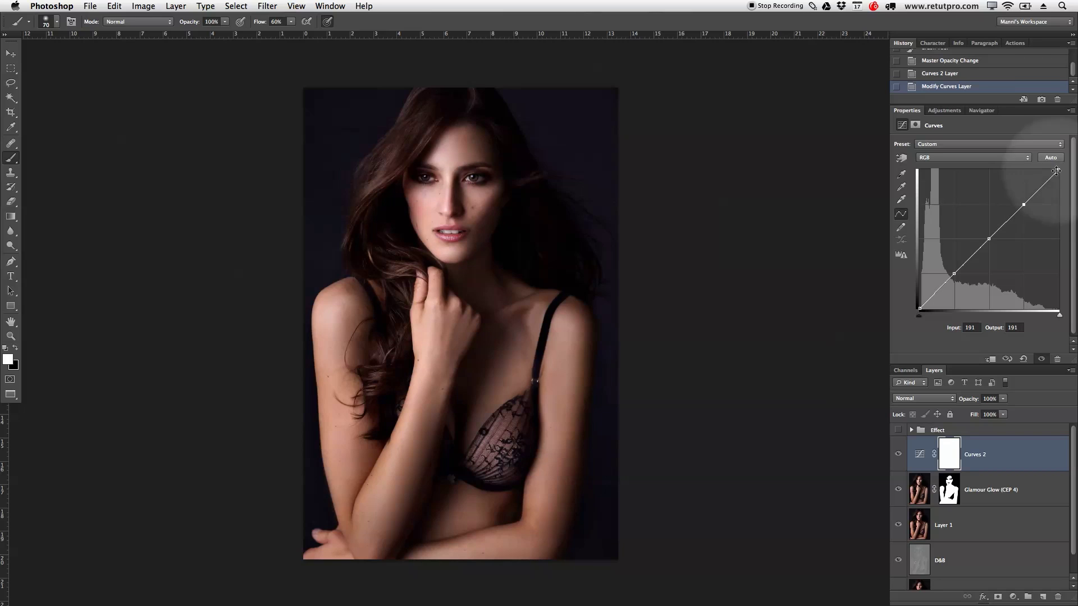
{"action": "left_click", "coordinate": [932, 298]}
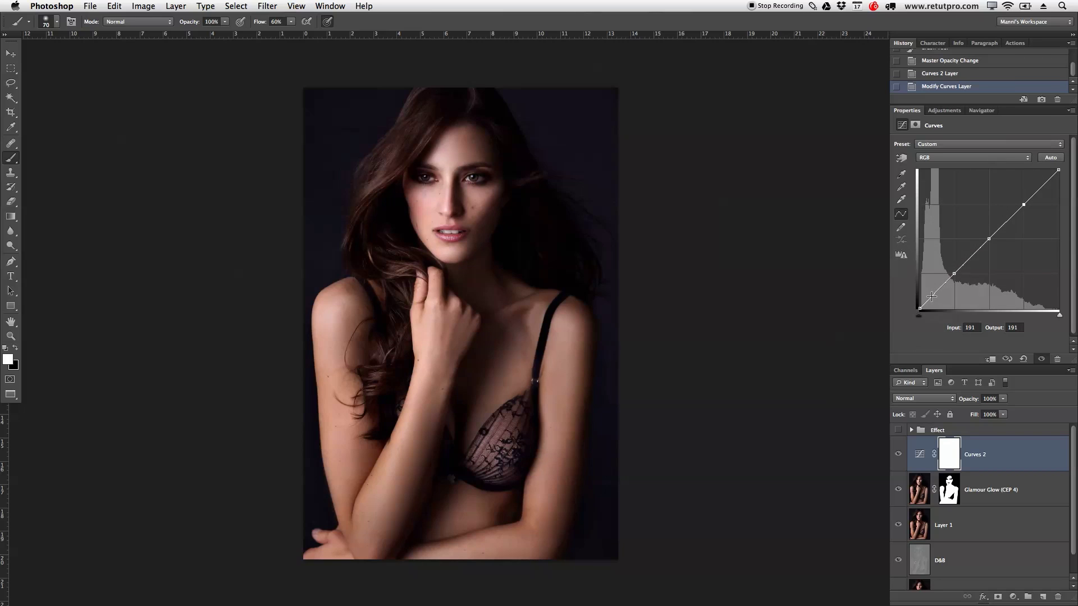
- Raise the curve's black point for faded blacks and shape the shadows with a point at input 27, output 31
{"action": "left_click_drag", "start_coordinate": [919, 308], "coordinate": [915, 296]}
{"action": "left_click", "coordinate": [931, 297]}
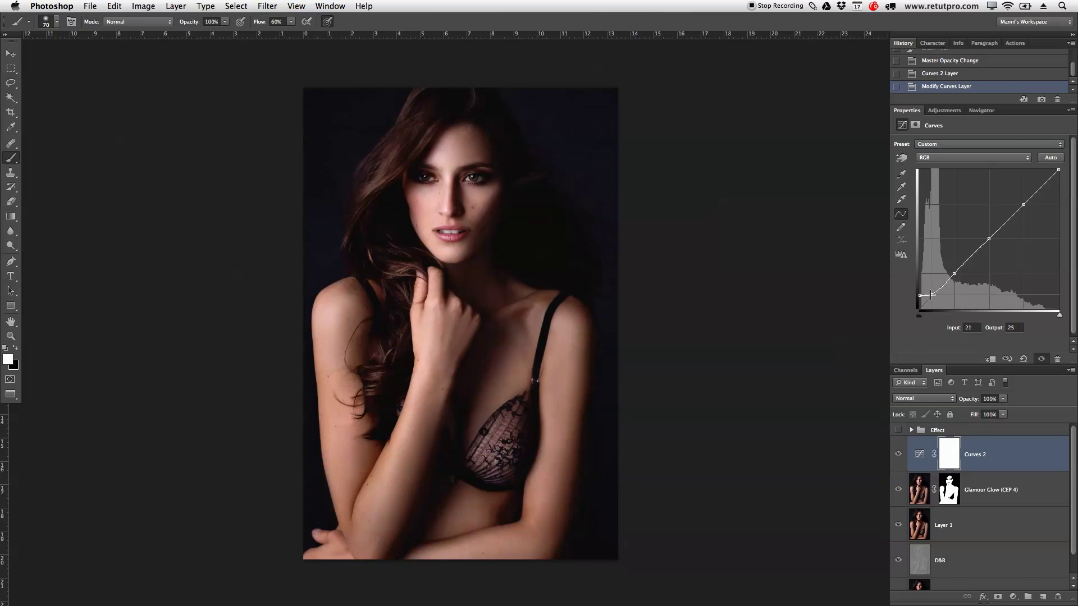
{"action": "left_click_drag", "start_coordinate": [922, 295], "coordinate": [924, 294]}
- Toggle the new Curves layer's visibility repeatedly to compare the portrait with and without the faded shadows
{"action": "left_click", "coordinate": [898, 454]}
{"action": "left_click", "coordinate": [898, 455]}
{"action": "left_click", "coordinate": [898, 455]}
{"action": "left_click", "coordinate": [899, 456]}
{"action": "left_click", "coordinate": [898, 455]}
{"action": "left_click", "coordinate": [898, 456]}
{"action": "left_click", "coordinate": [898, 456]}
{"action": "left_click", "coordinate": [899, 456]}
{"action": "left_click", "coordinate": [898, 456]}
{"action": "left_click", "coordinate": [899, 456]}
{"action": "left_click", "coordinate": [898, 456]}
{"action": "left_click", "coordinate": [898, 456]}
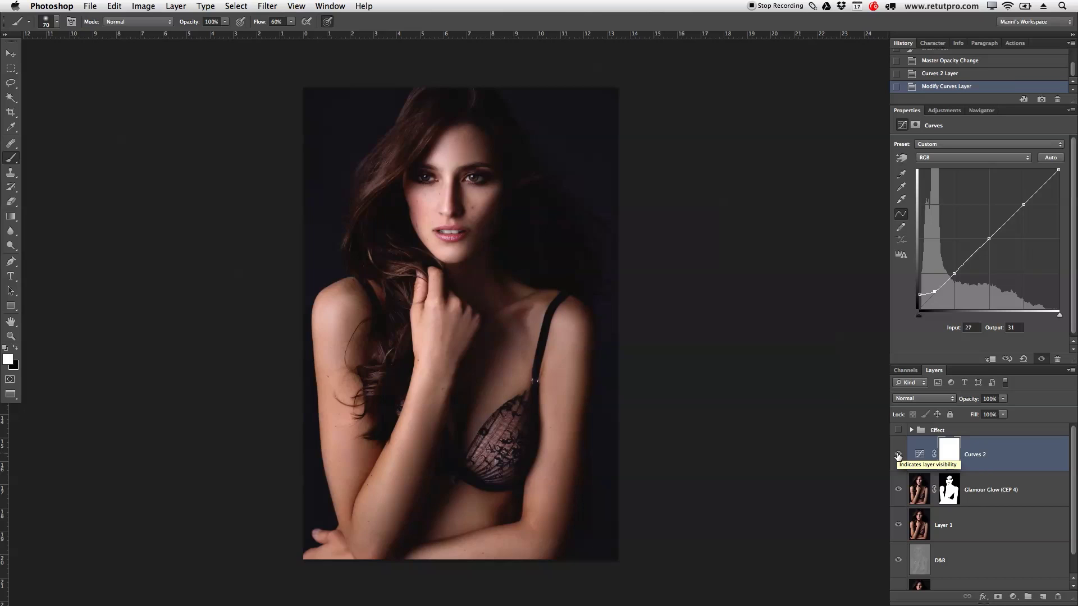
{"action": "left_click", "coordinate": [899, 456]}
{"action": "left_click", "coordinate": [898, 456]}
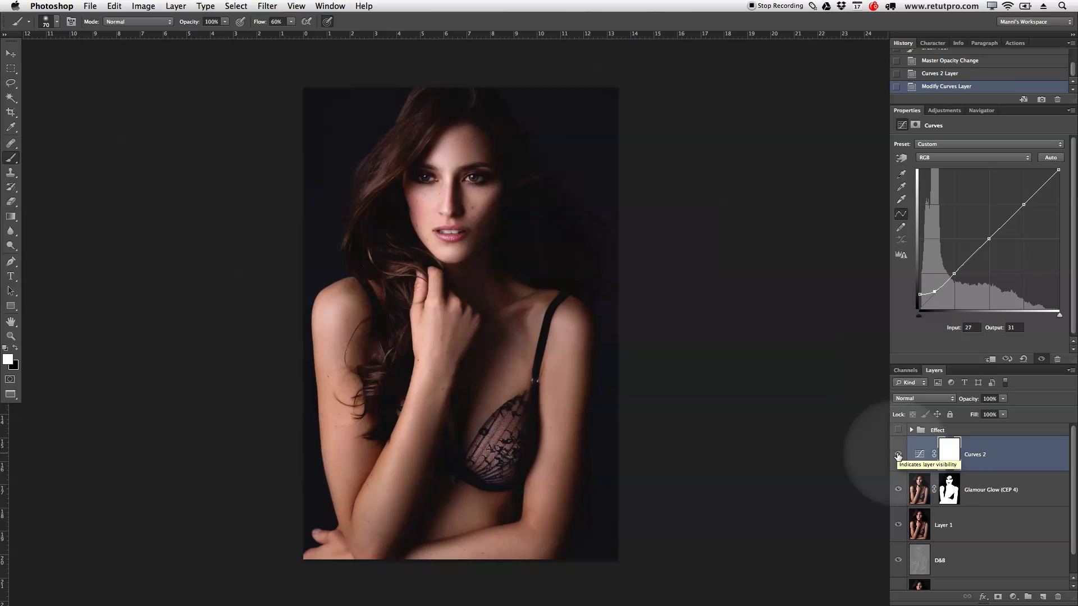
- Add a Gradient fill layer above the Curves layer using the violet-to-orange preset gradient
{"action": "left_click_drag", "start_coordinate": [973, 362], "coordinate": [977, 319]}
{"action": "left_click_drag", "start_coordinate": [986, 216], "coordinate": [984, 200]}
{"action": "left_click", "coordinate": [1013, 597]}
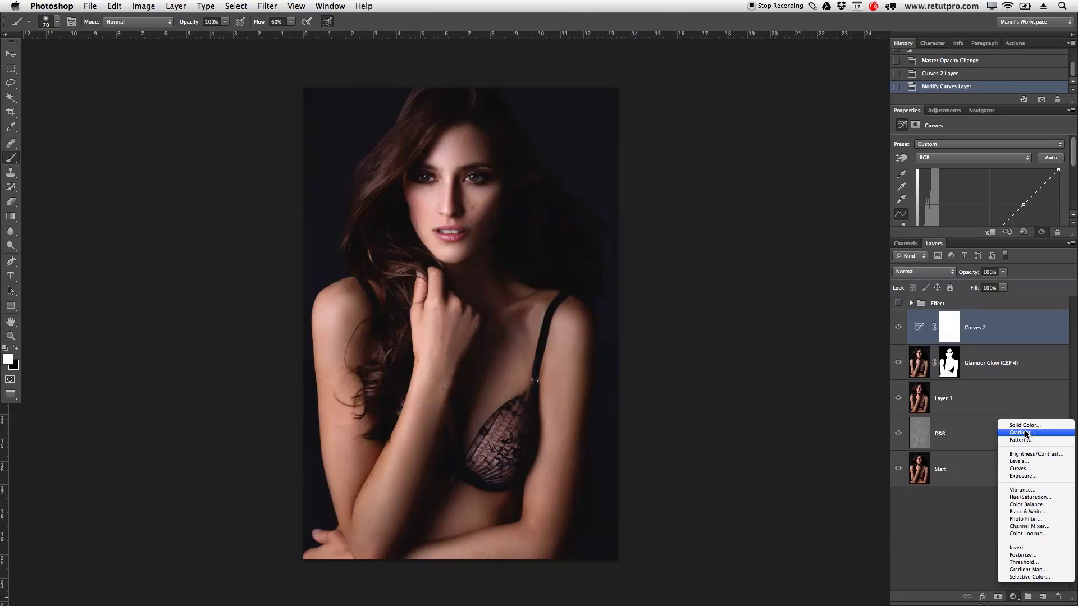
{"action": "left_click", "coordinate": [1022, 433]}
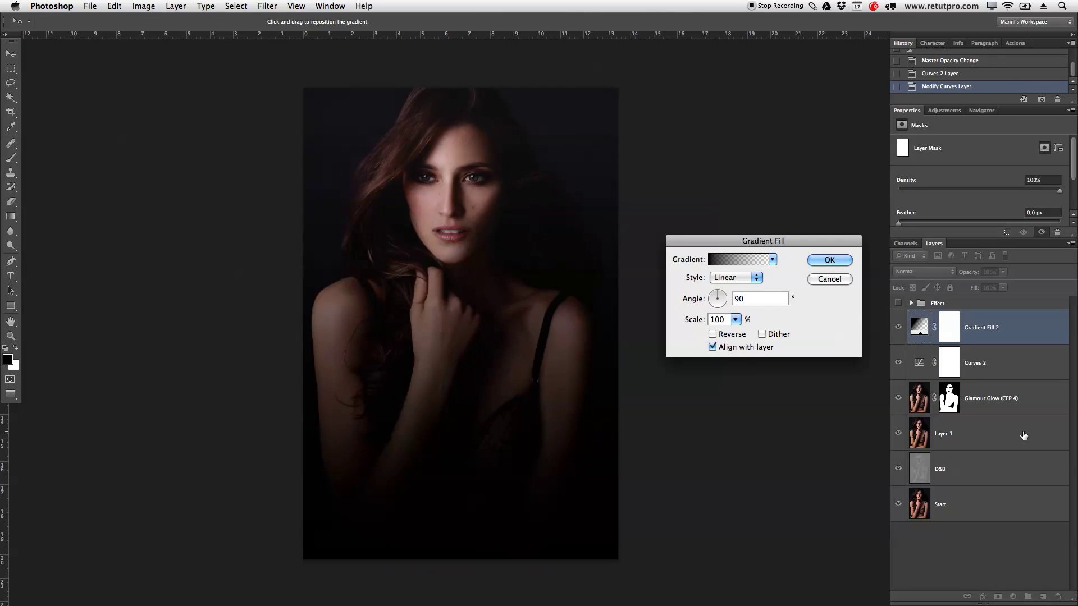
{"action": "left_click", "coordinate": [773, 260]}
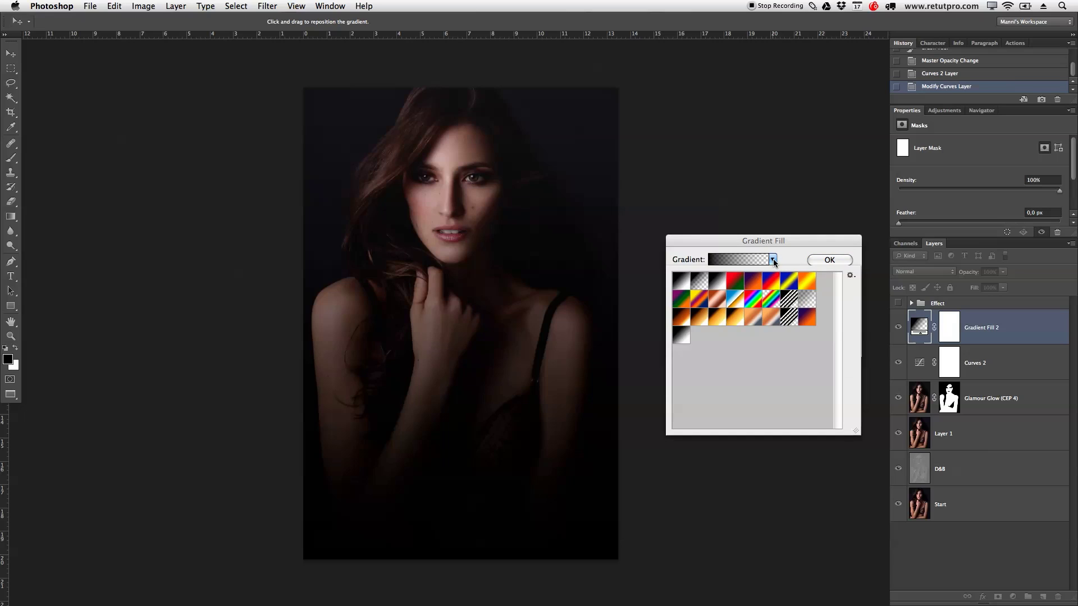
{"action": "left_click", "coordinate": [809, 319]}
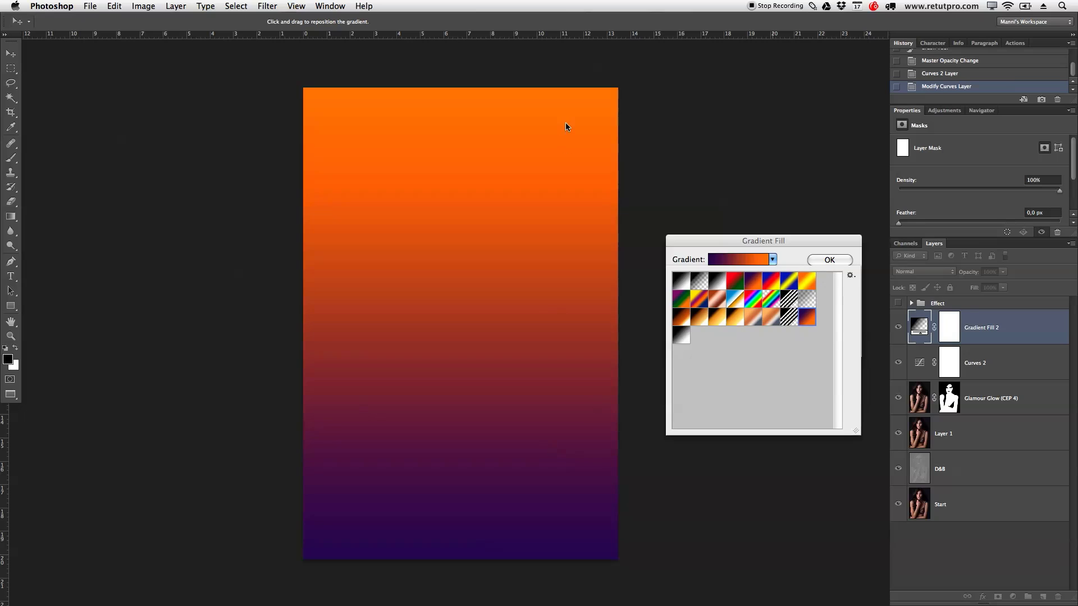
{"action": "left_click", "coordinate": [810, 263]}
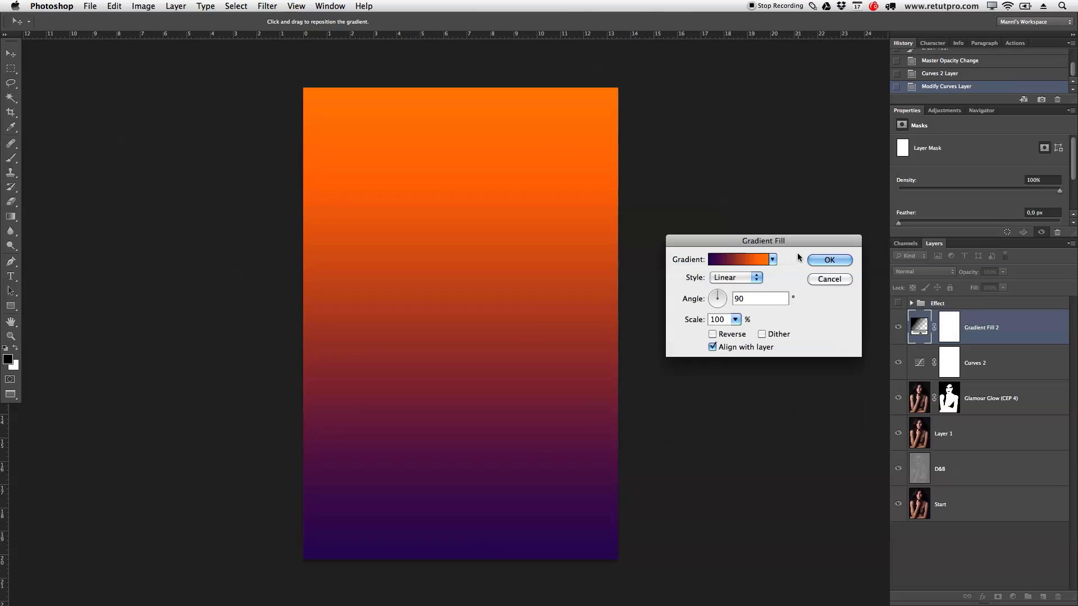
- Set the linear gradient's angle to 164.48° and shift it so the orange falls over the image's upper left
{"action": "left_click", "coordinate": [724, 302]}
{"action": "left_click", "coordinate": [707, 293]}
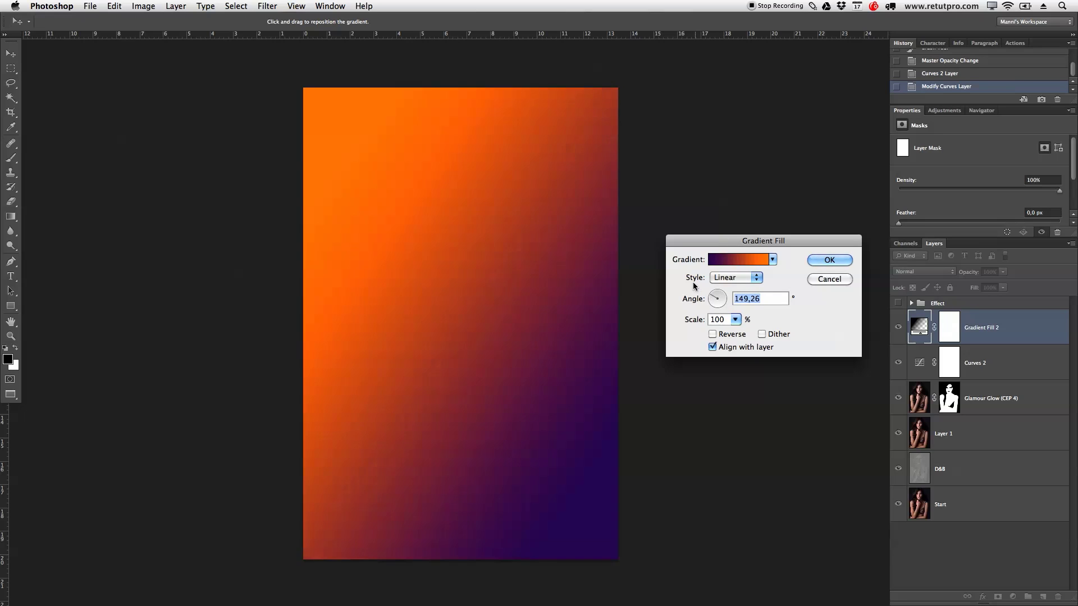
{"action": "left_click", "coordinate": [661, 293]}
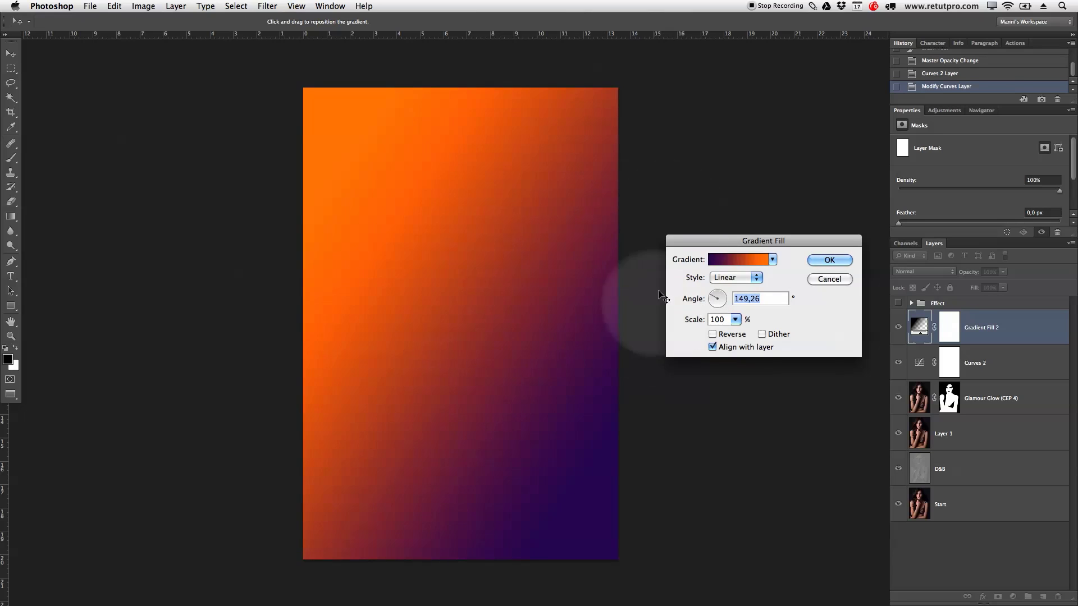
{"action": "left_click_drag", "start_coordinate": [710, 297], "coordinate": [708, 298]}
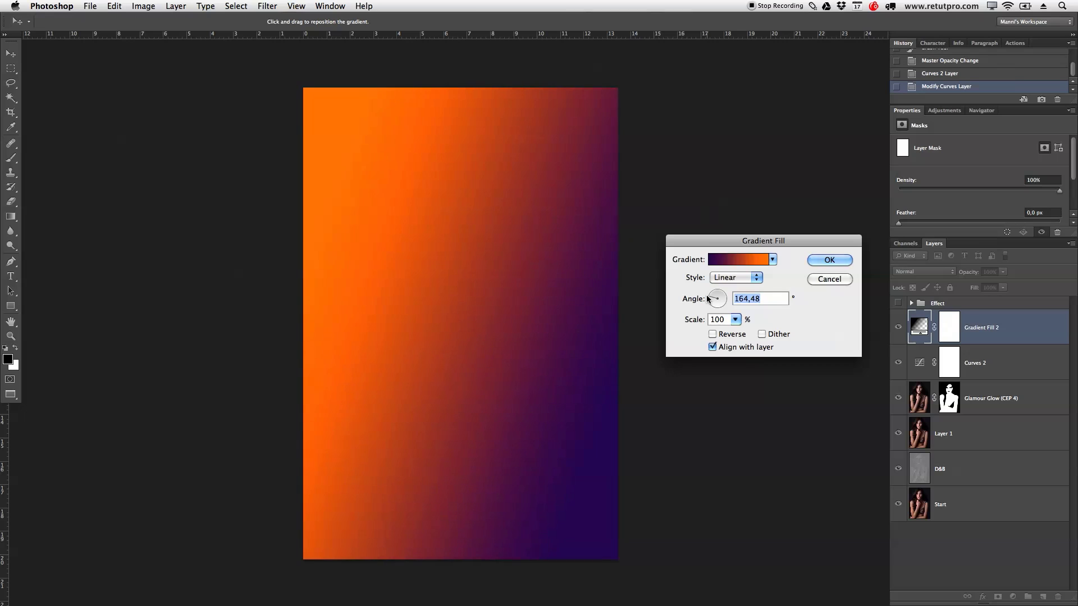
{"action": "left_click_drag", "start_coordinate": [584, 303], "coordinate": [455, 241]}
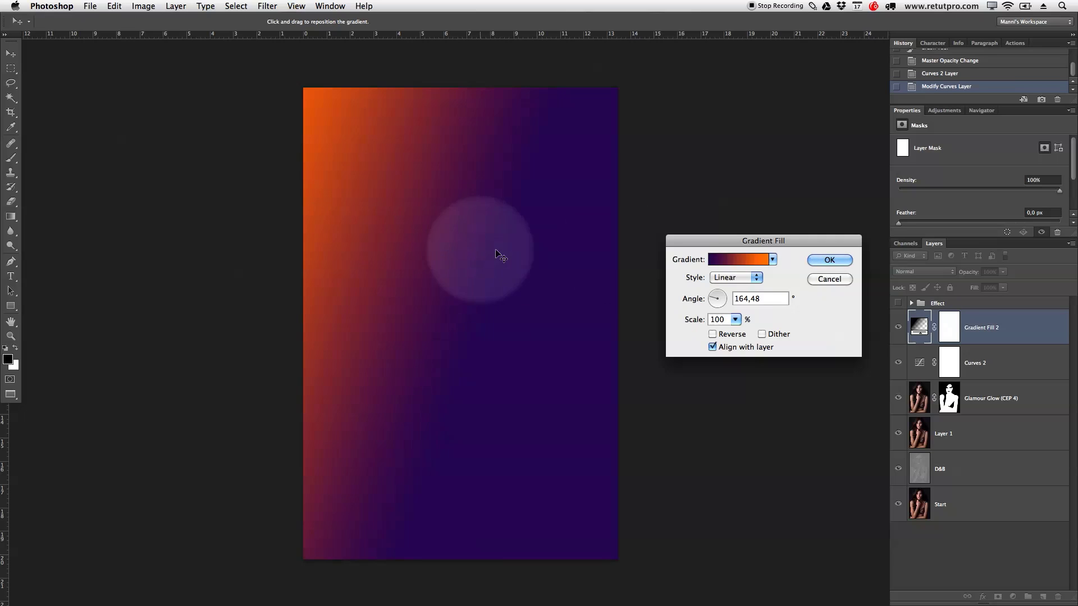
{"action": "left_click", "coordinate": [830, 260]}
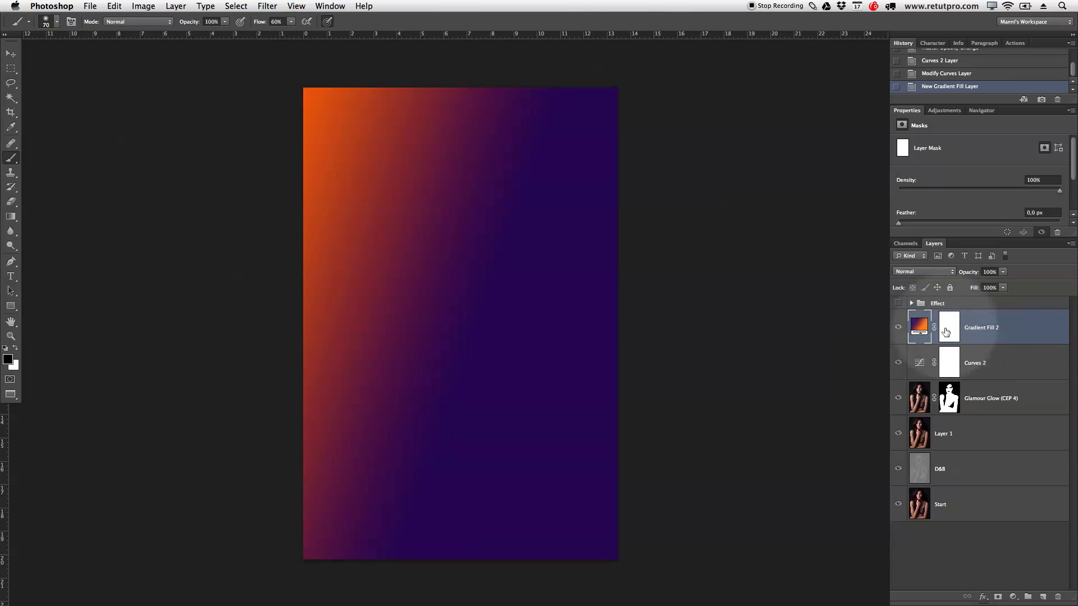
- Try blending the gradient fill layer in Soft Light mode at 15% opacity
{"action": "double_click", "coordinate": [919, 325]}
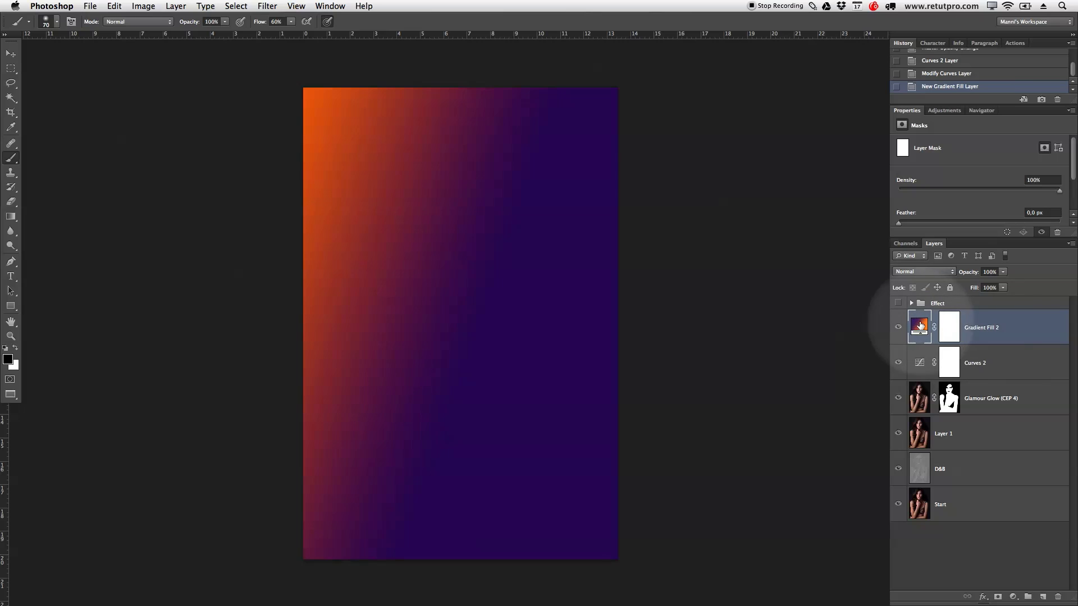
{"action": "left_click", "coordinate": [558, 229]}
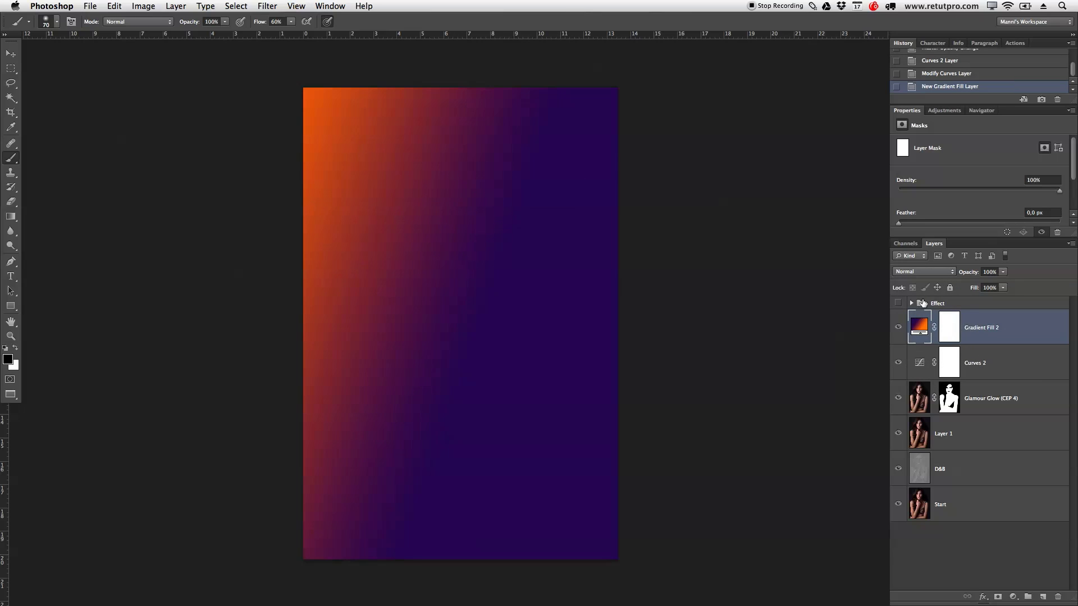
{"action": "left_click", "coordinate": [943, 274]}
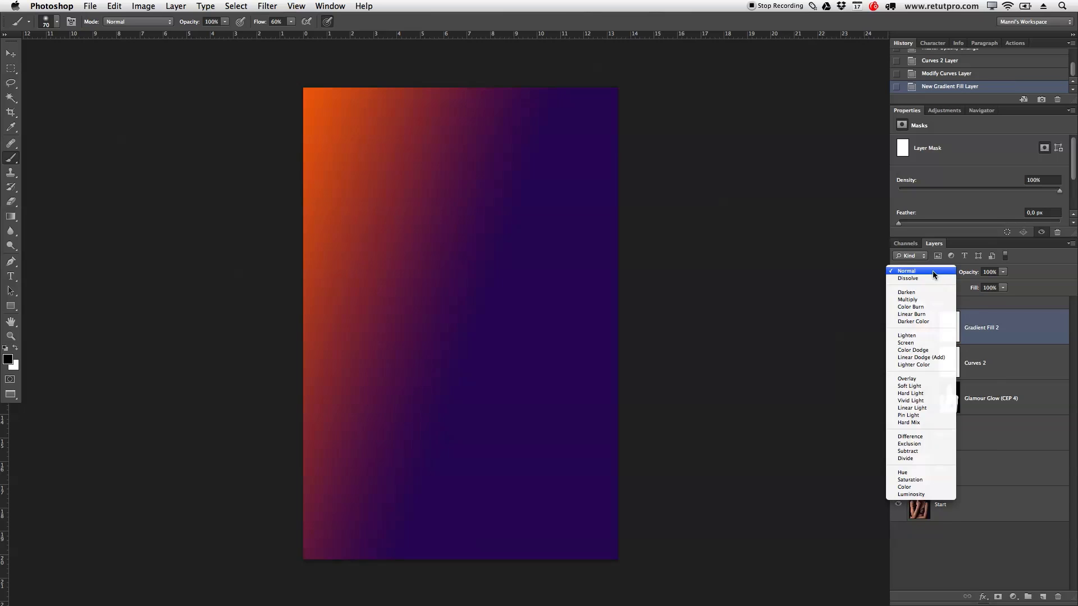
{"action": "left_click", "coordinate": [919, 387]}
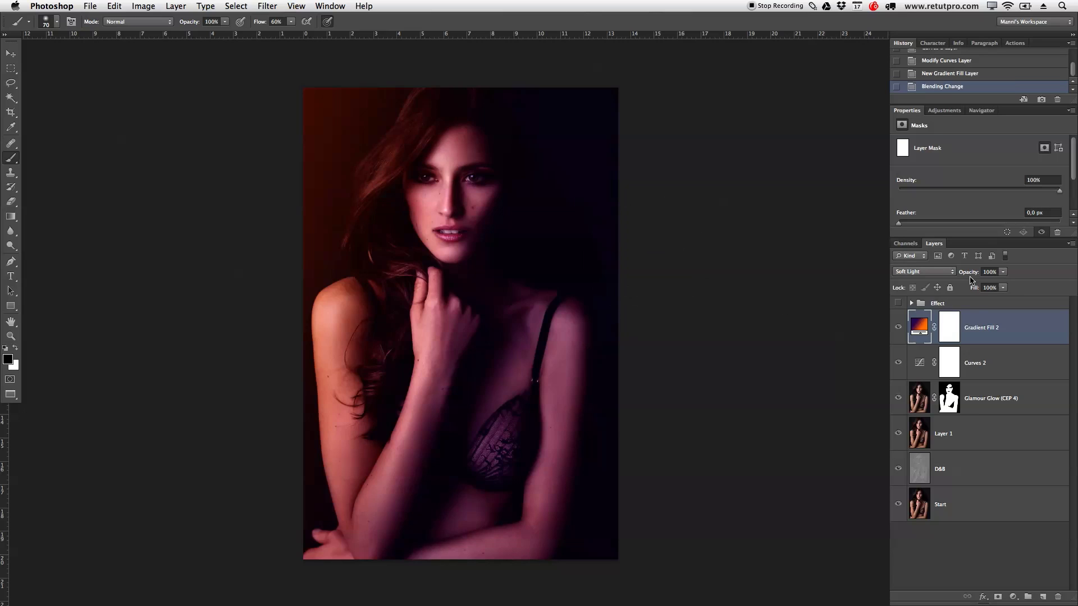
{"action": "left_click_drag", "start_coordinate": [972, 277], "coordinate": [924, 277]}
- Reopen the gradient fill's settings and adjust the gradient's position over the portrait
{"action": "left_click", "coordinate": [911, 336]}
{"action": "double_click", "coordinate": [911, 336]}
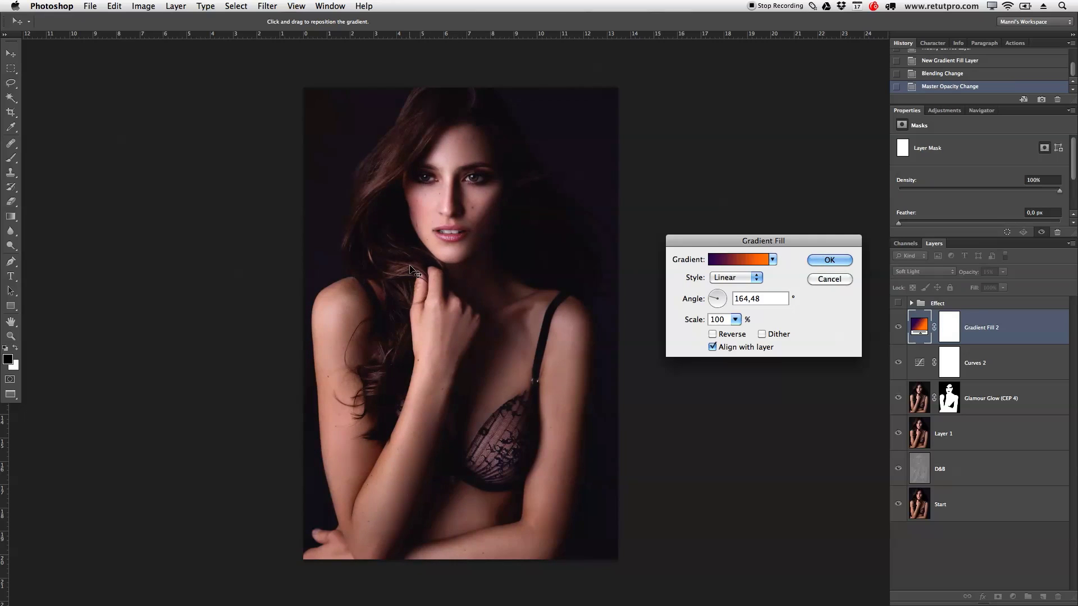
{"action": "left_click", "coordinate": [831, 260]}
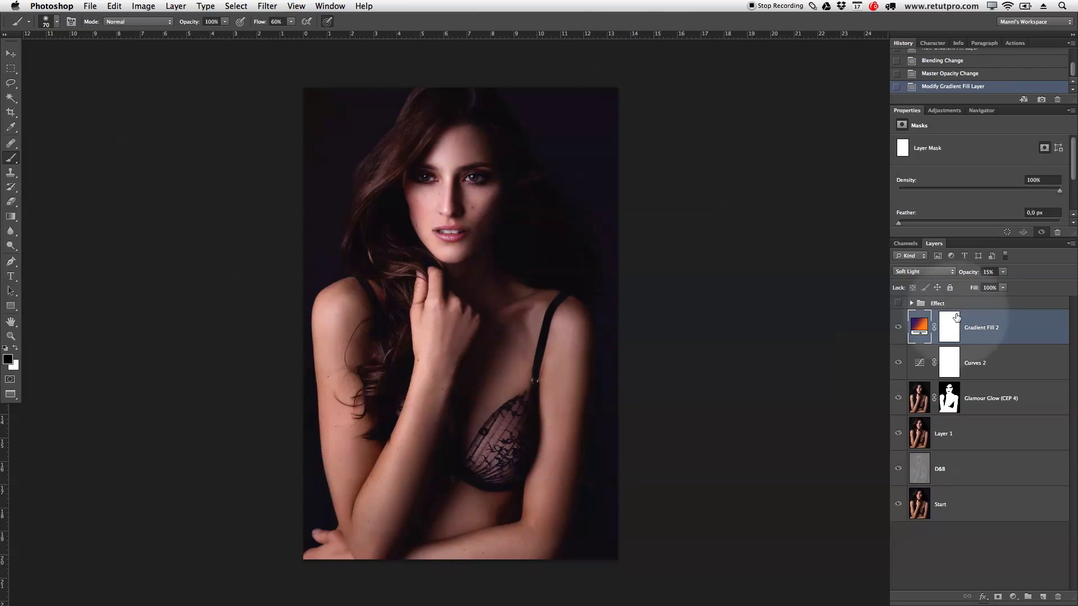
- Set the gradient fill layer to Color blend mode at 11% opacity and fine-tune the gradient's placement
{"action": "left_click", "coordinate": [936, 275]}
{"action": "left_click", "coordinate": [926, 373]}
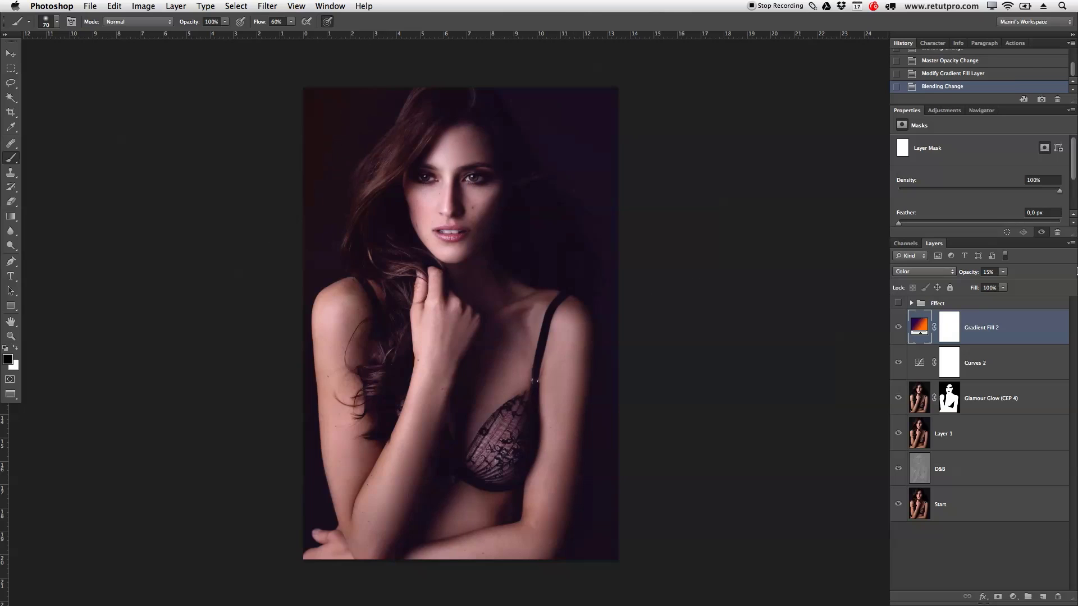
{"action": "left_click_drag", "start_coordinate": [973, 277], "coordinate": [970, 276]}
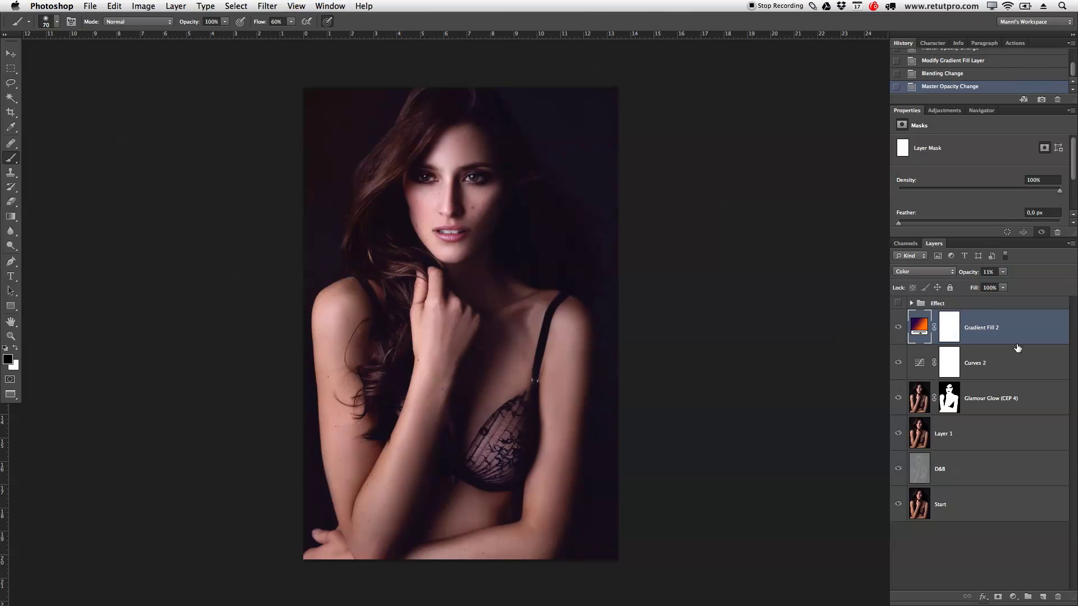
{"action": "double_click", "coordinate": [919, 327]}
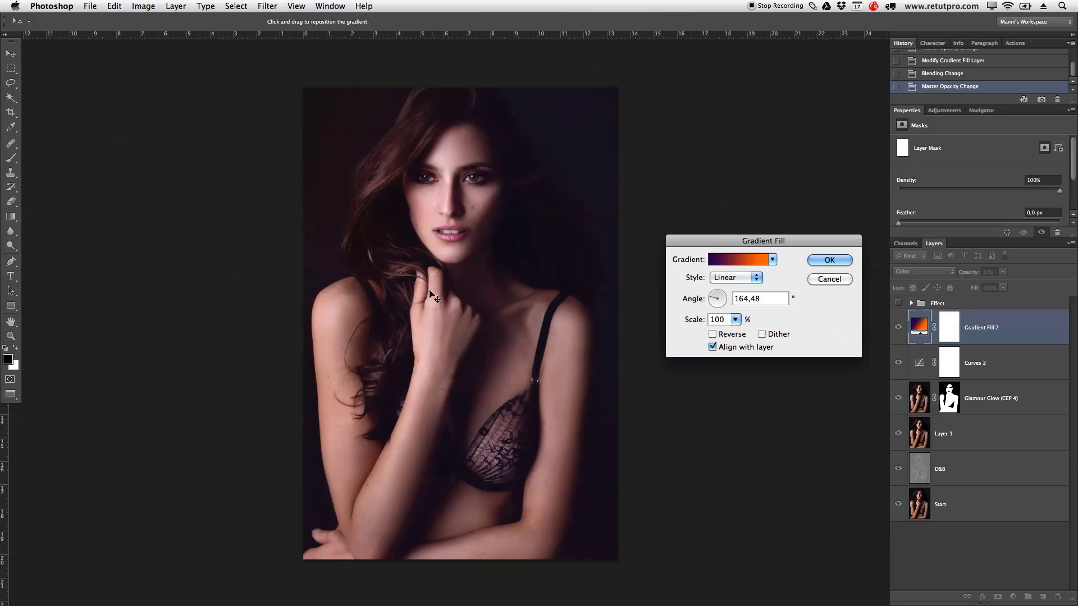
{"action": "left_click", "coordinate": [836, 262]}
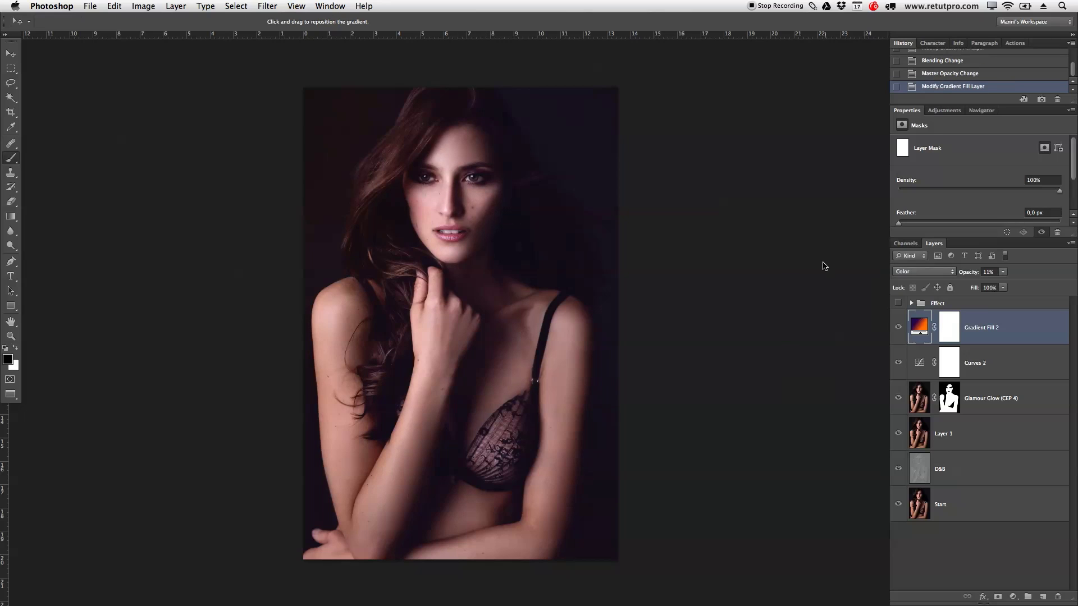
{"action": "key", "text": "b"}
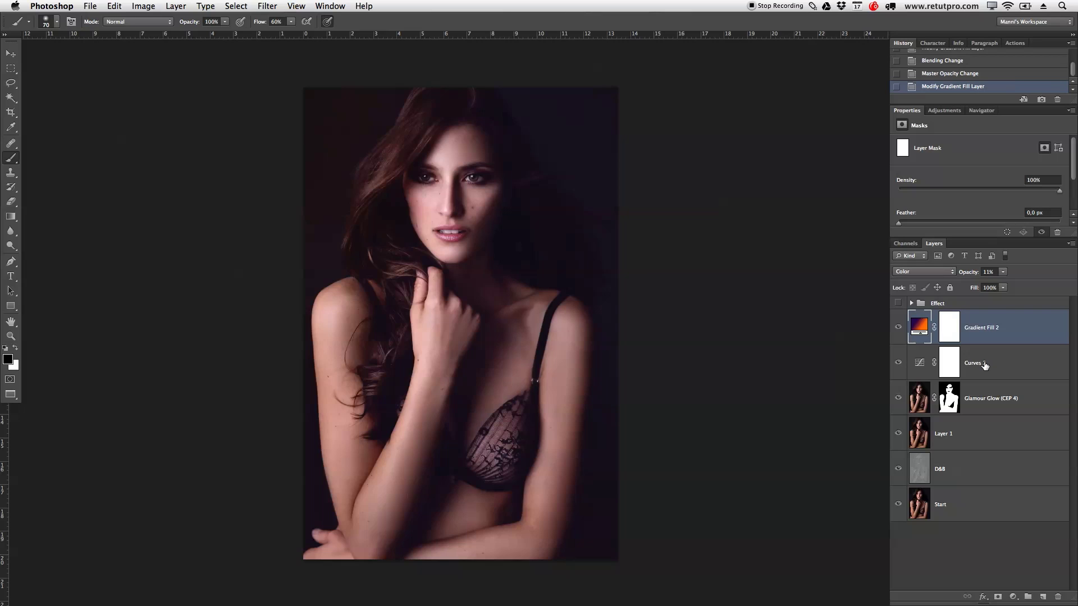
- Duplicate the Curves layer beneath the gradient fill and set the copy's opacity to 63%
{"action": "left_click", "coordinate": [985, 367]}
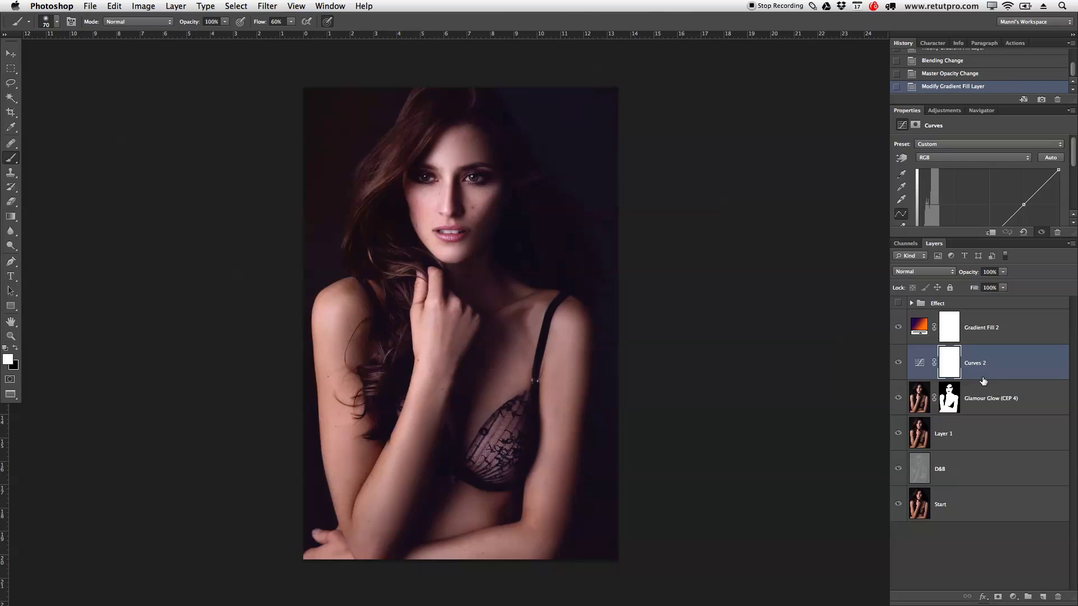
{"action": "key", "text": "ctrl+j"}
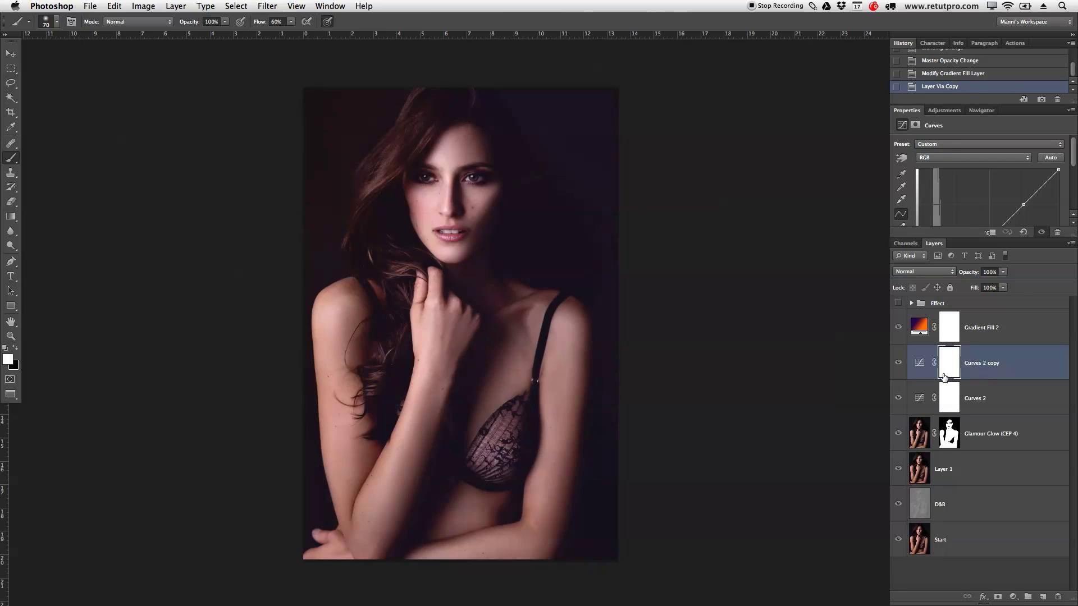
{"action": "left_click", "coordinate": [899, 363]}
{"action": "left_click_drag", "start_coordinate": [970, 273], "coordinate": [952, 276]}
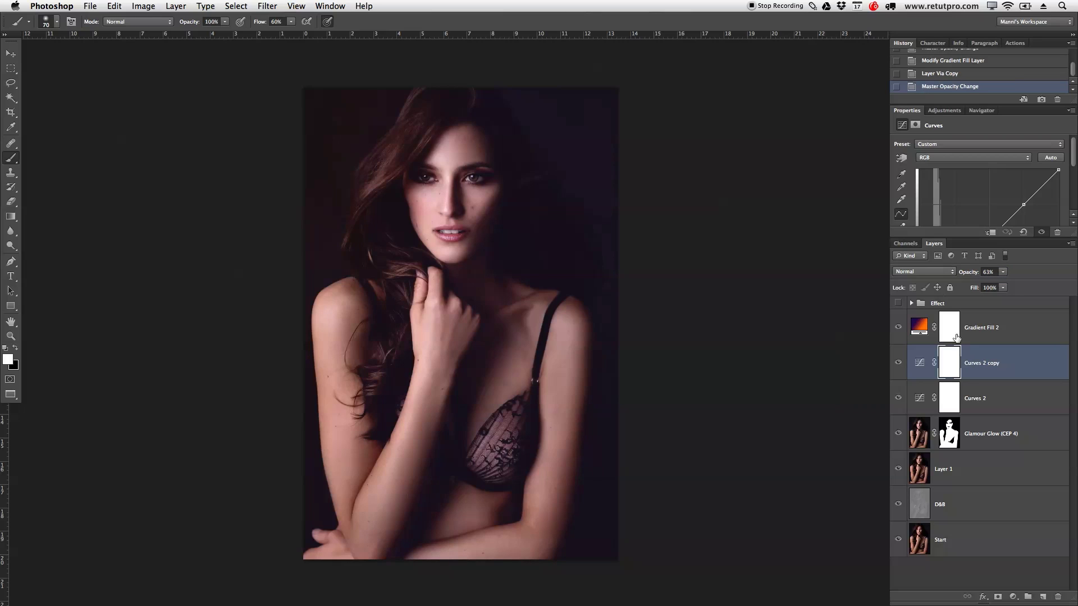
- Group all layers from the gradient fill down to D&B and name the group Effect
{"action": "left_click", "coordinate": [1004, 338]}
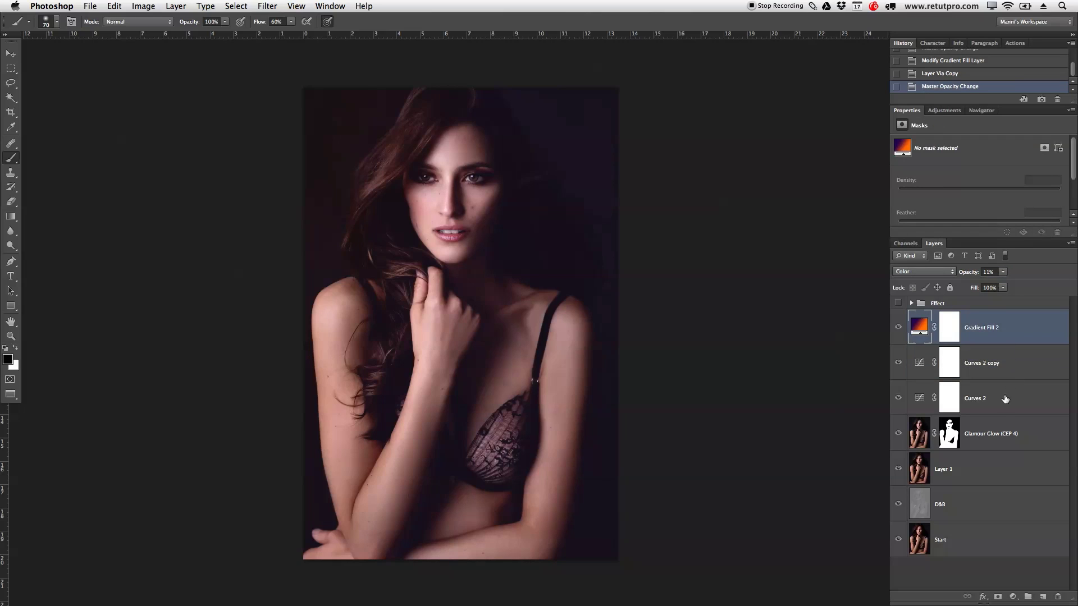
{"action": "left_click", "coordinate": [997, 510], "text": "shift"}
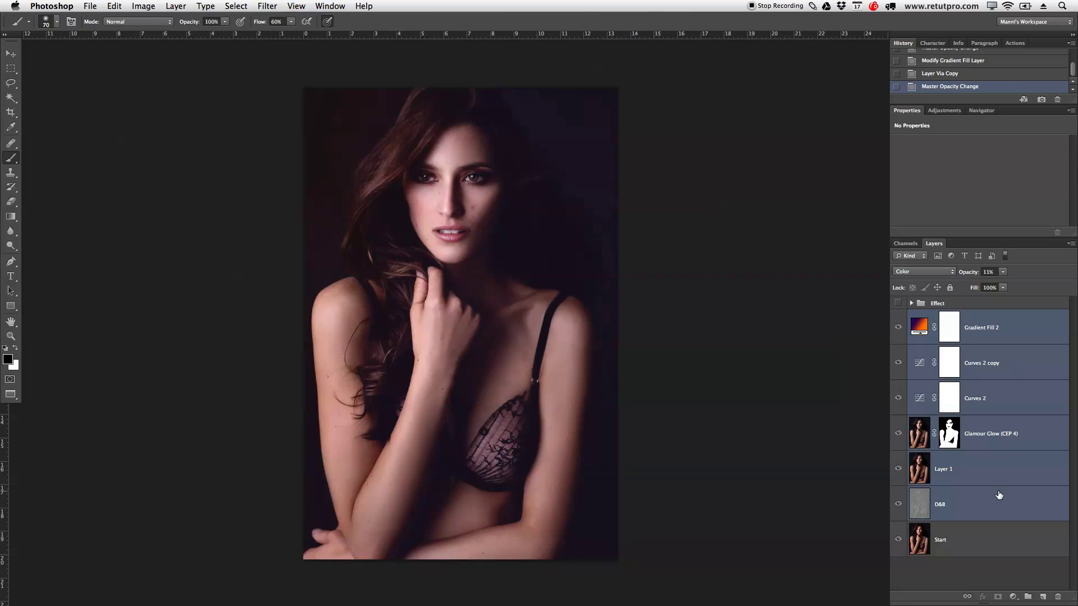
{"action": "key", "text": "super+g"}
{"action": "double_click", "coordinate": [937, 317]}
{"action": "key", "text": "BackSpace"}
{"action": "key", "text": "Return"}
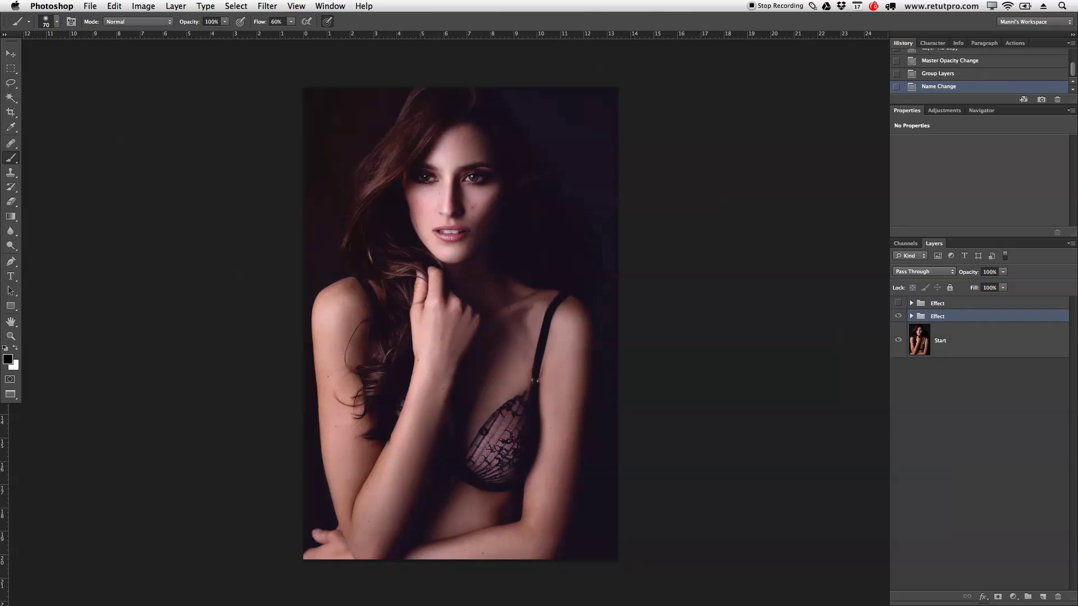
- Toggle the new Effect group's visibility to compare the stylised portrait with the Start layer
{"action": "left_click", "coordinate": [898, 317]}
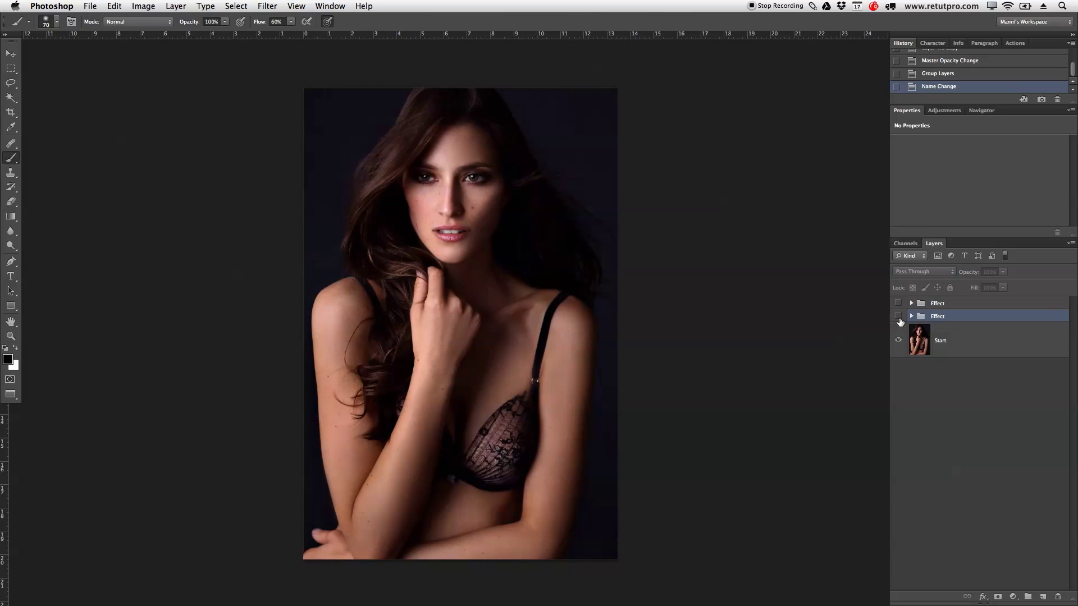
{"action": "left_click", "coordinate": [902, 321]}
{"action": "left_click", "coordinate": [901, 322]}
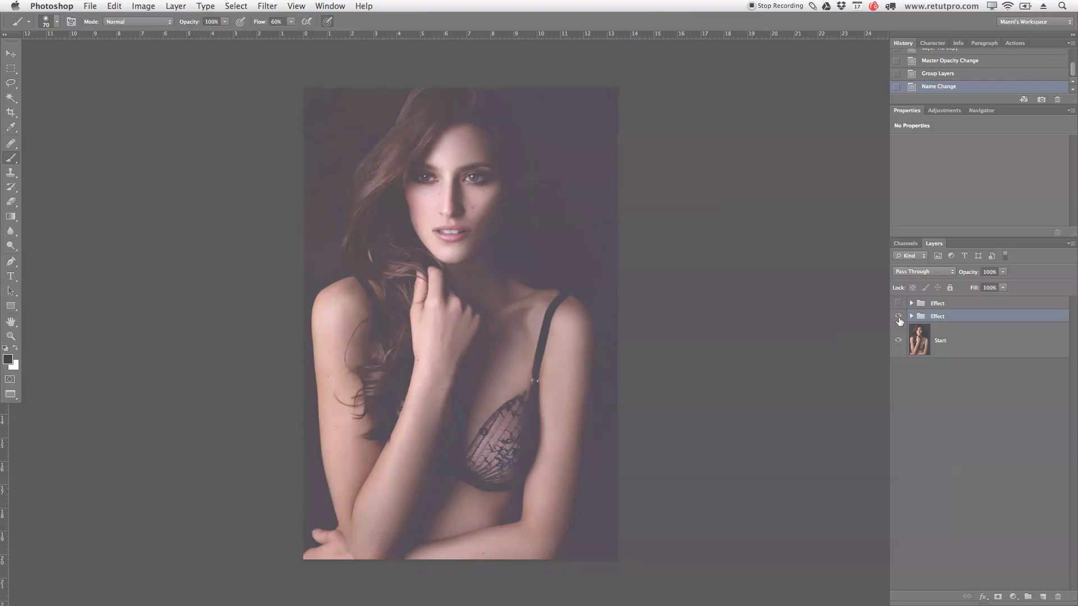